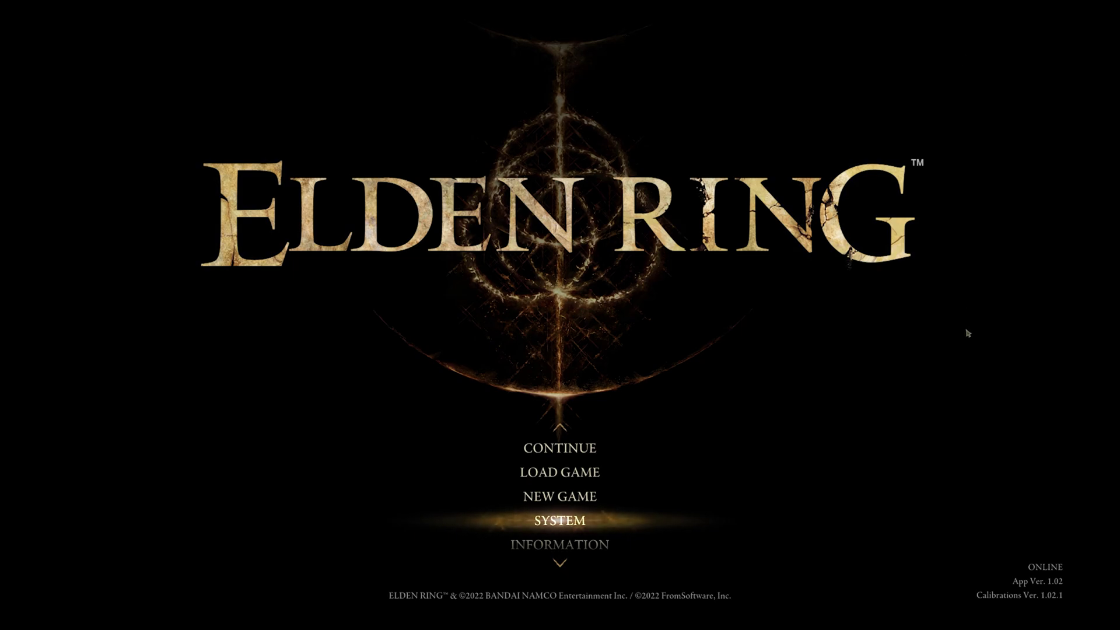
Open the graphics page of the system settings and check the available screen modes without changing the mode
left_click(582, 527)
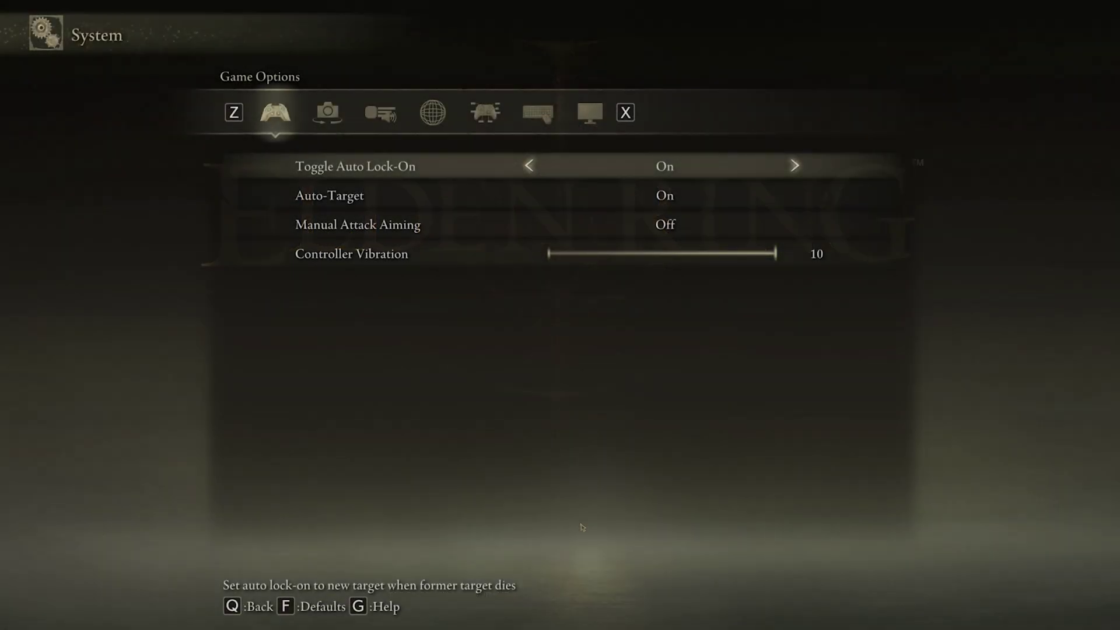
left_click(590, 116)
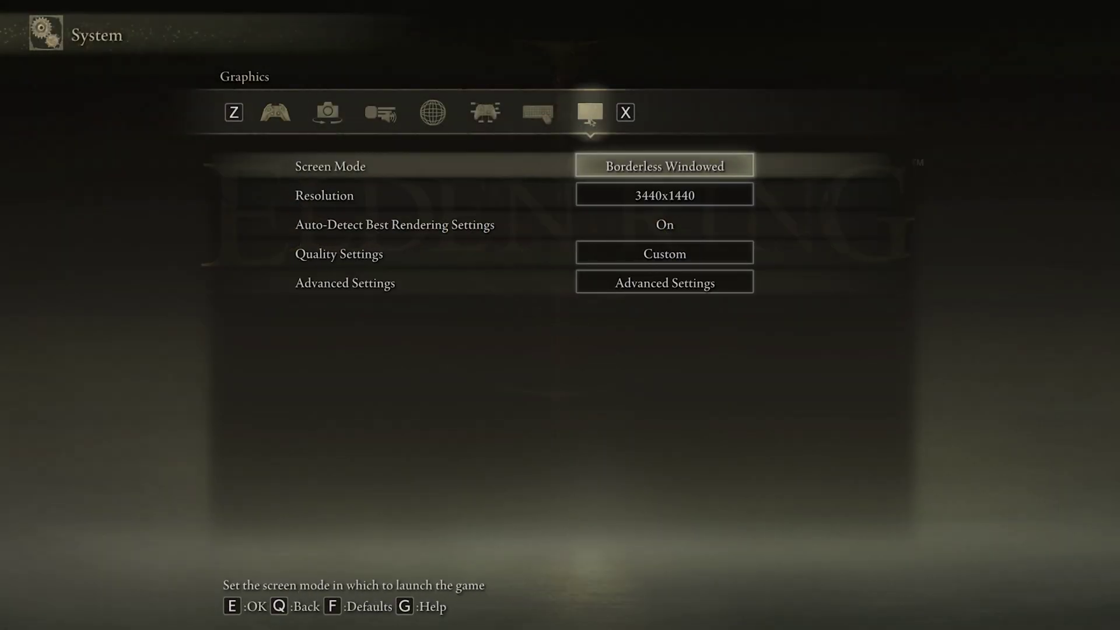
left_click(616, 169)
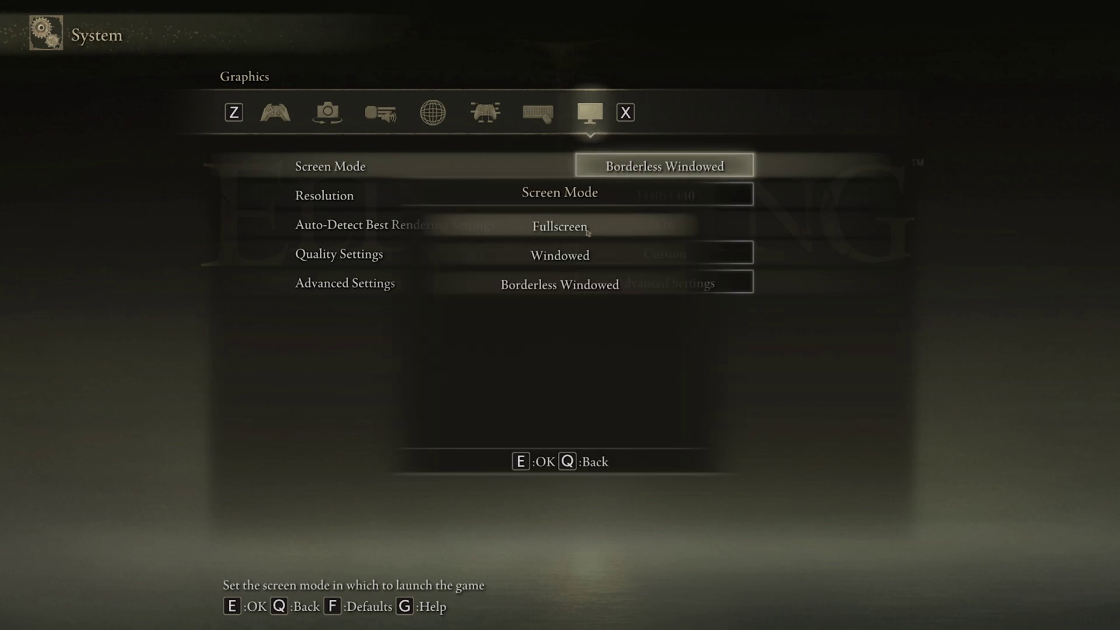
key("Escape")
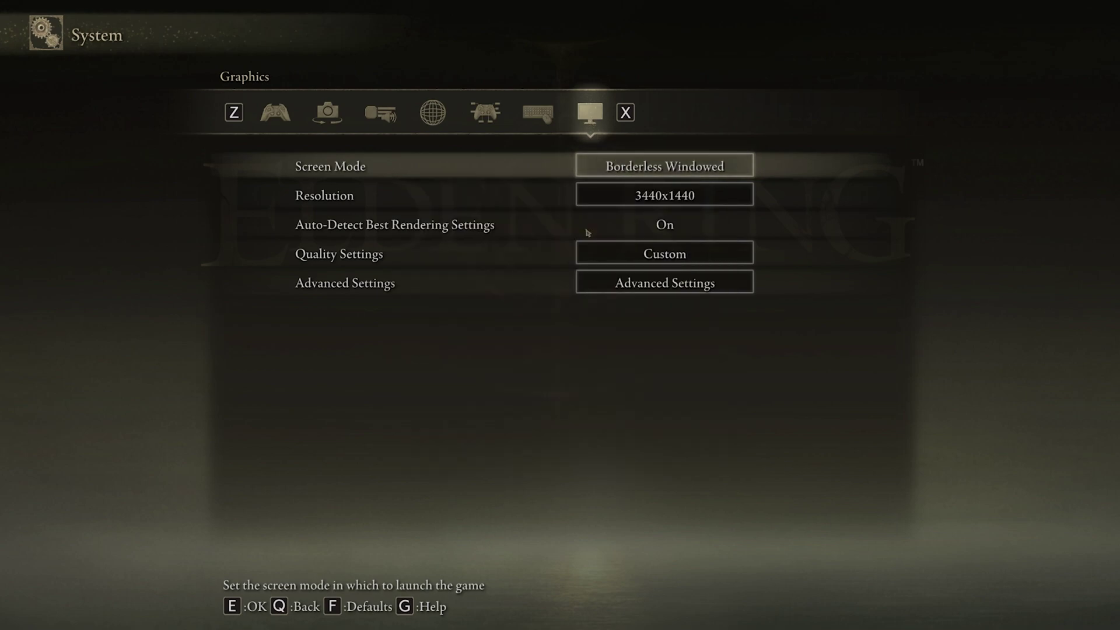
Look through the available resolutions and set the resolution to 3440x1440
left_click(605, 196)
scroll(675, 294, "up", 4)
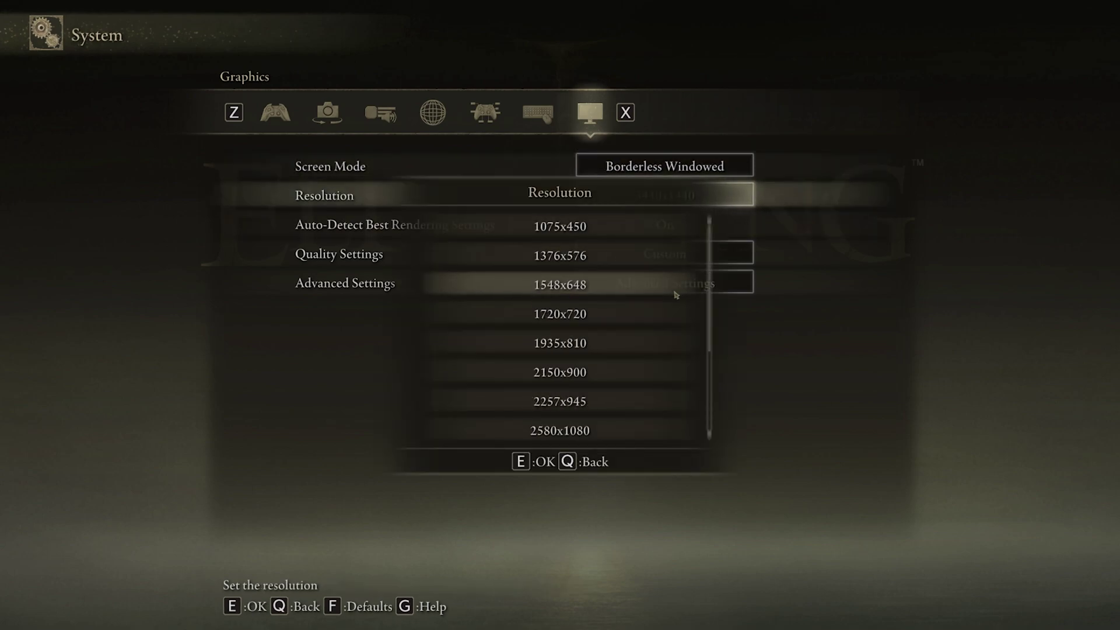
scroll(675, 294, "down", 5)
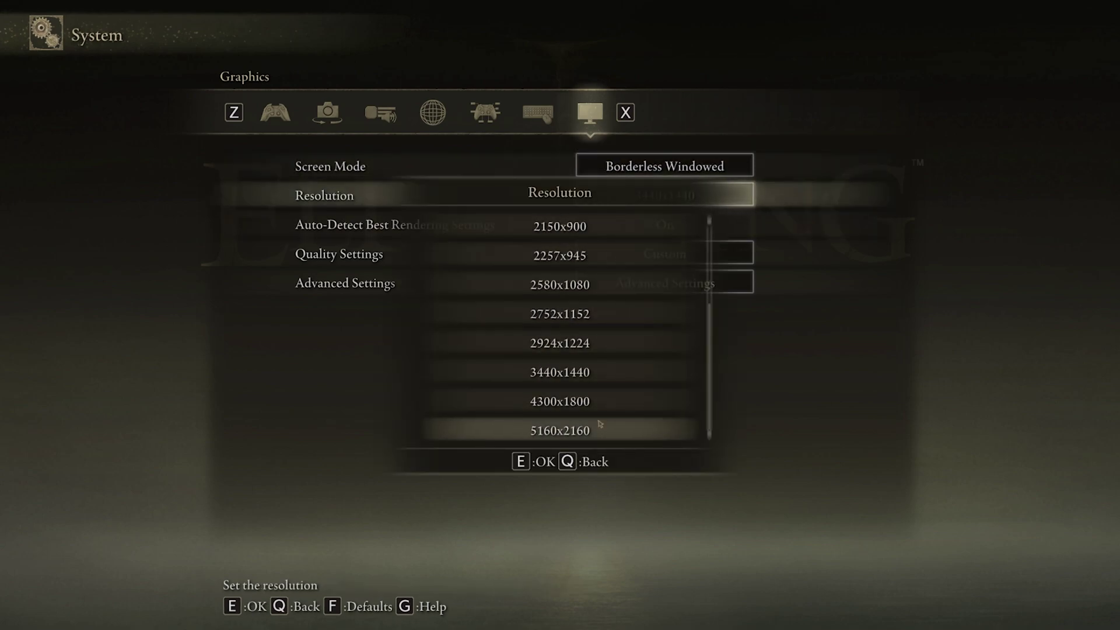
left_click(607, 372)
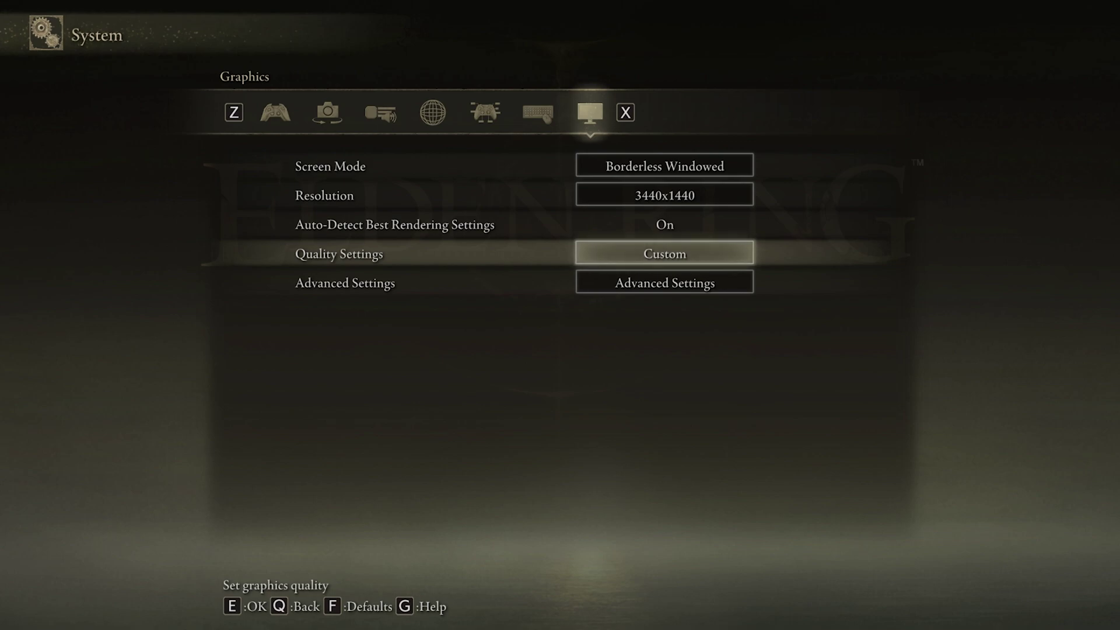
Open the advanced graphics settings and set Texture Quality to Medium
left_click(664, 282)
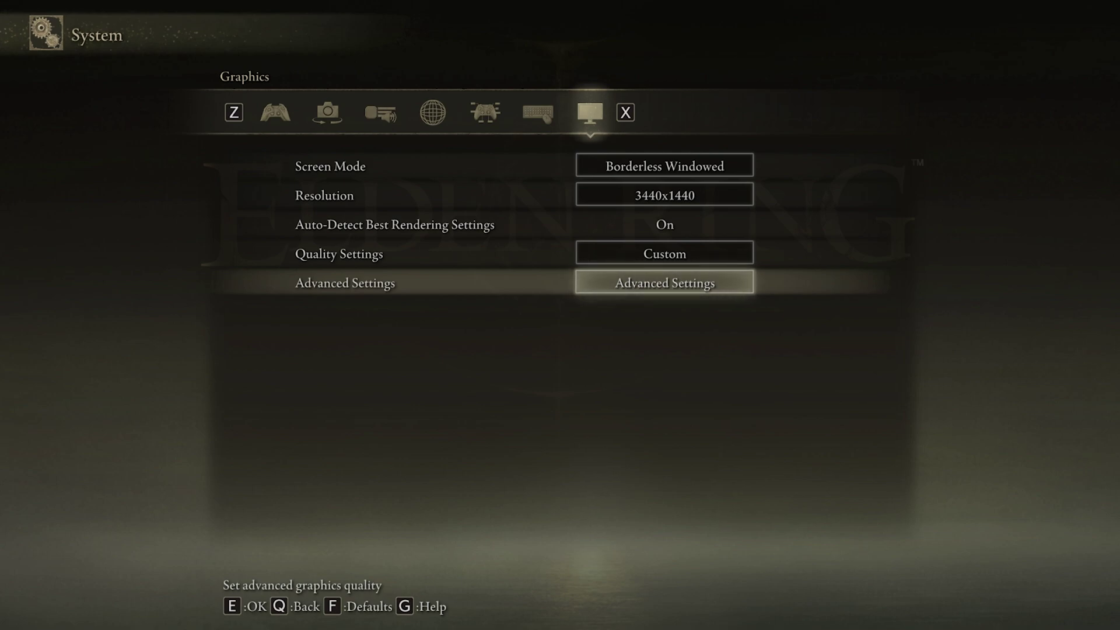
left_click(700, 289)
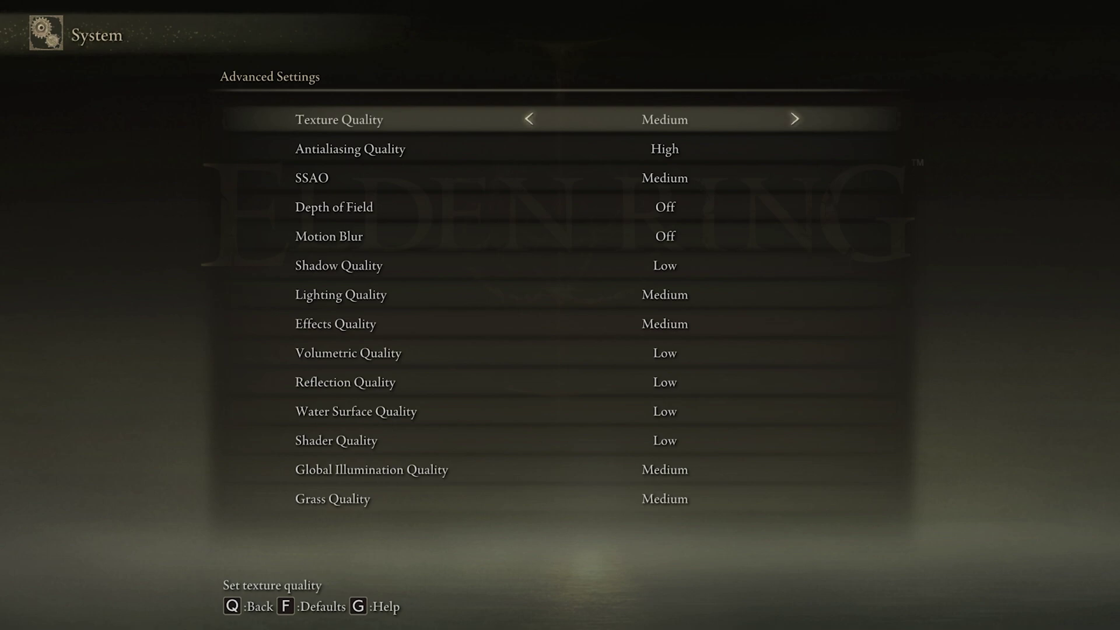
key("Right")
key("Left")
key("Left")
key("Right")
Set Antialiasing Quality to Low
key("Down")
key("Left")
key("Left")
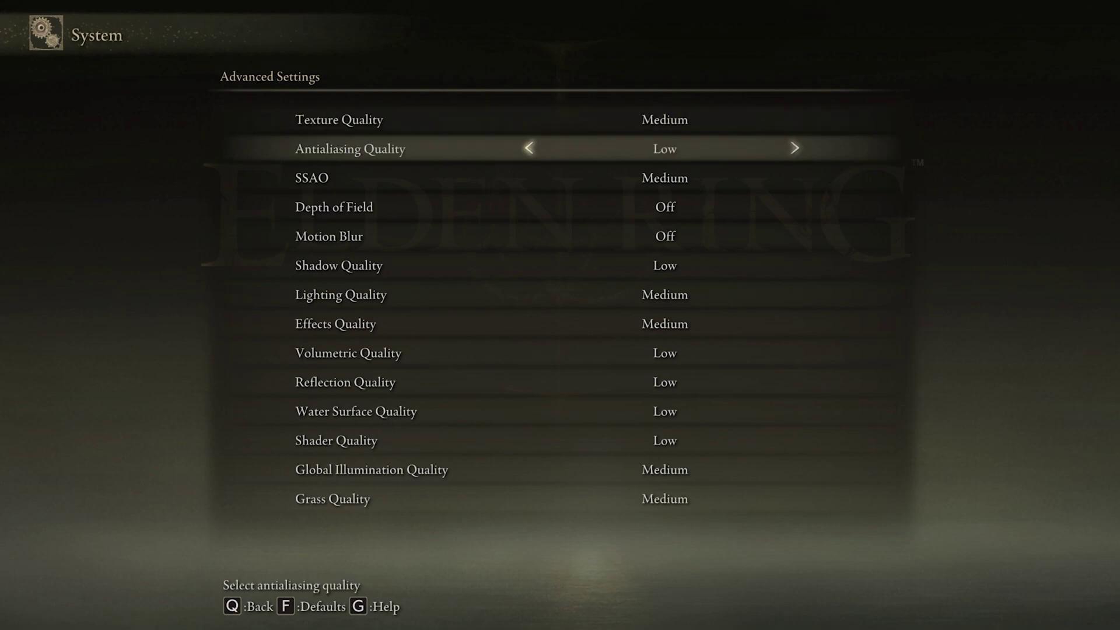
Review each advanced graphics setting in order, from SSAO down to Global Illumination Quality
key("Down")
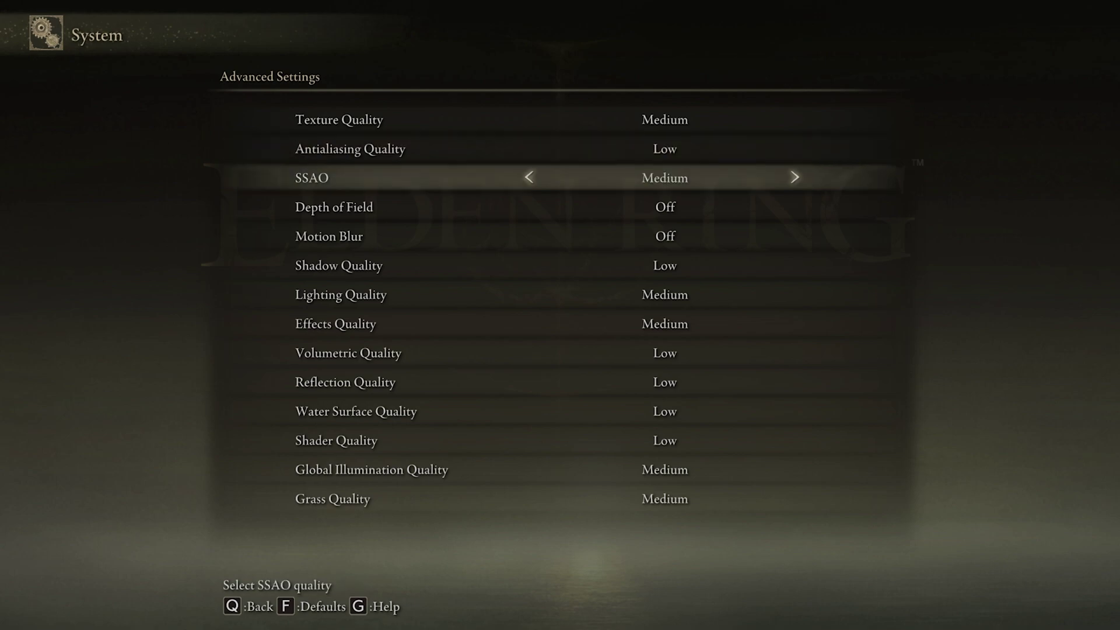
key("Down")
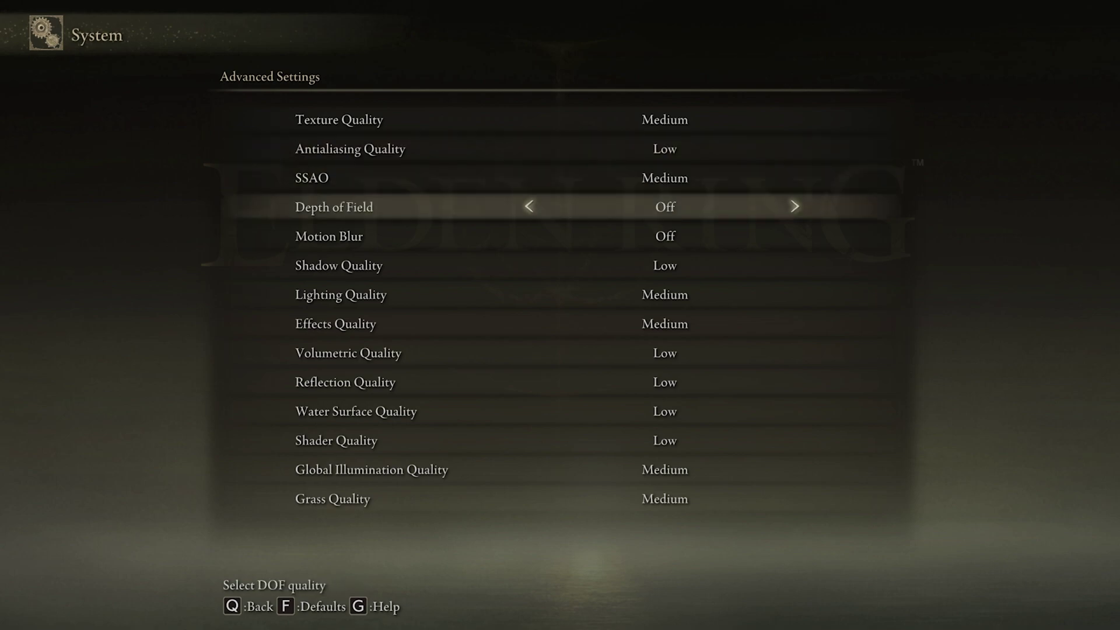
key("Down")
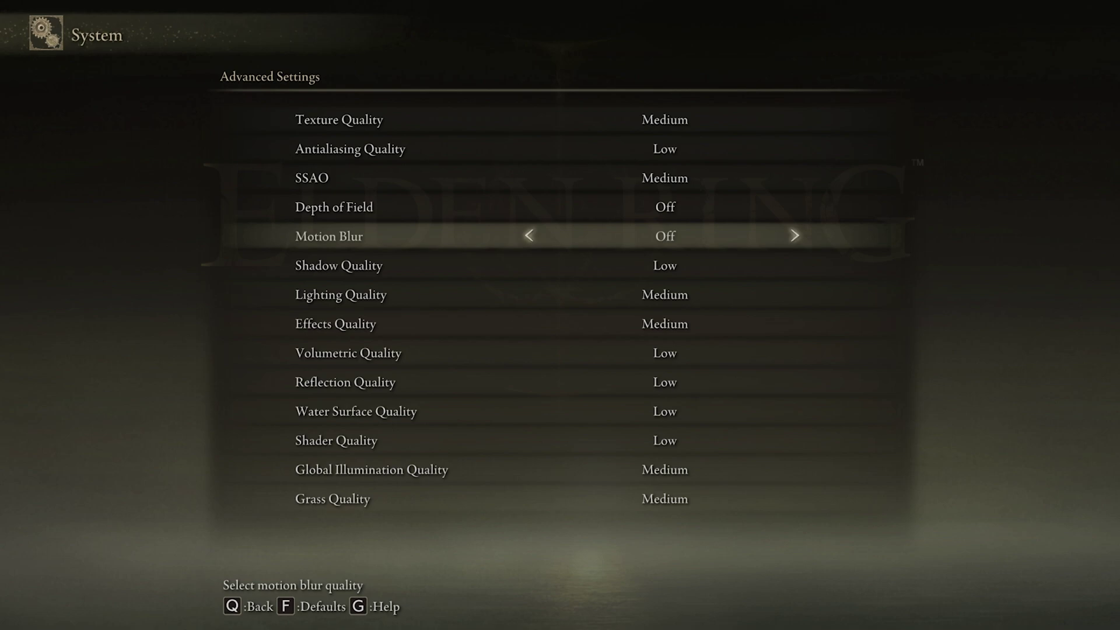
key("Down")
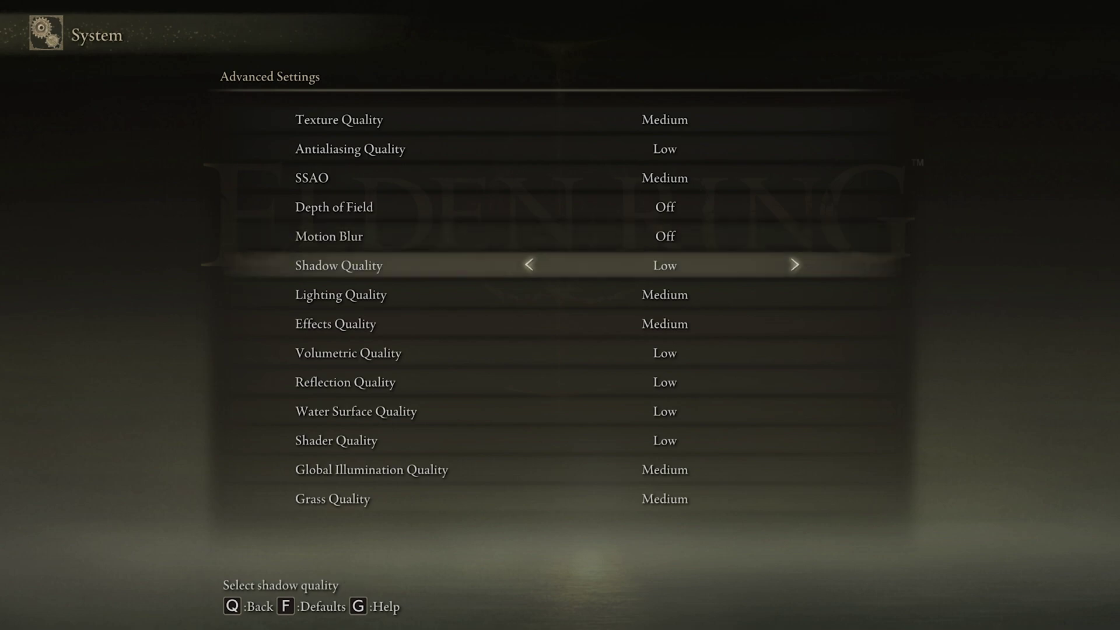
key("Down")
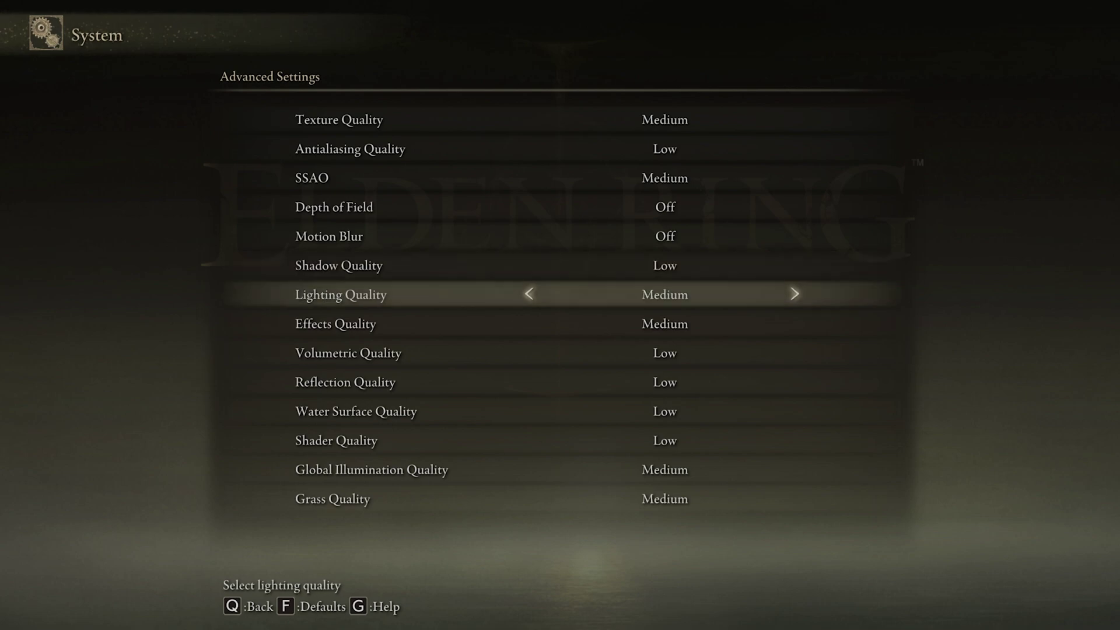
key("Down")
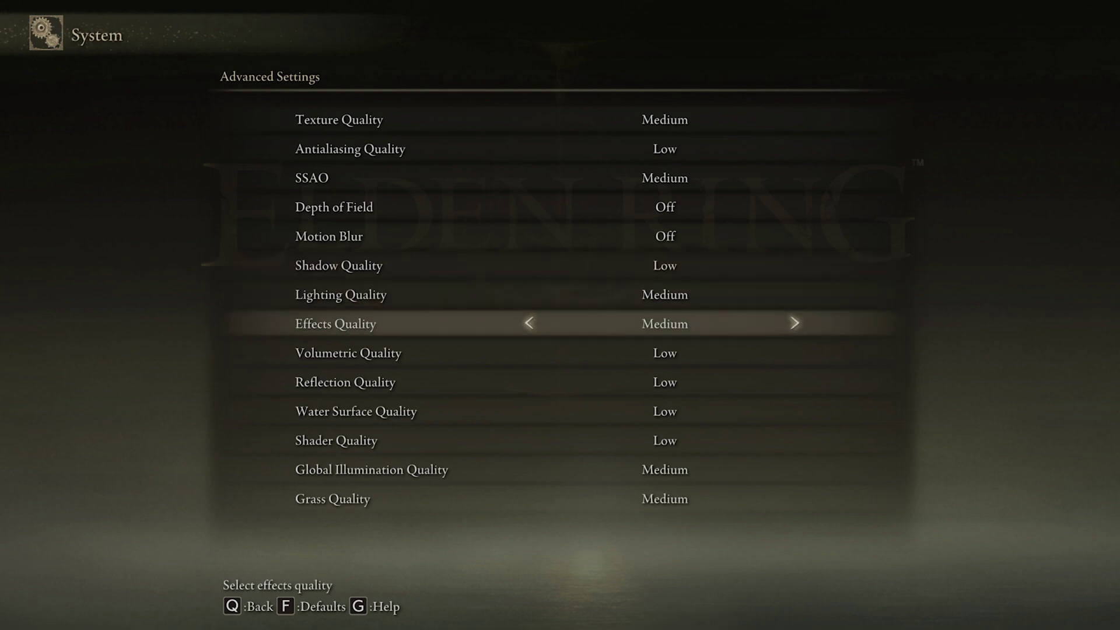
key("Down")
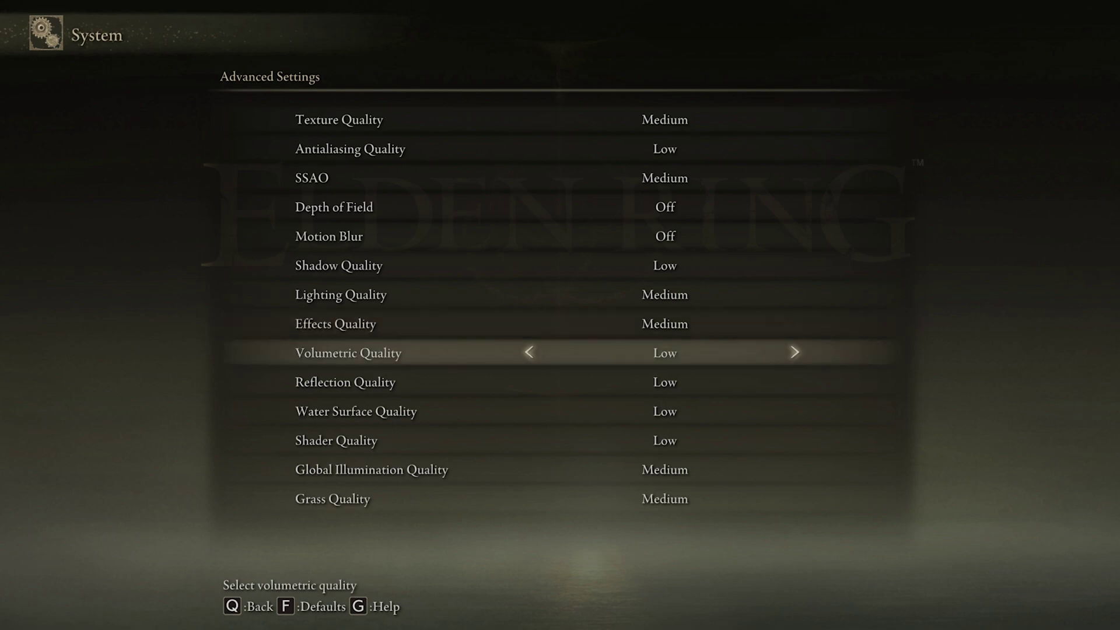
key("Down")
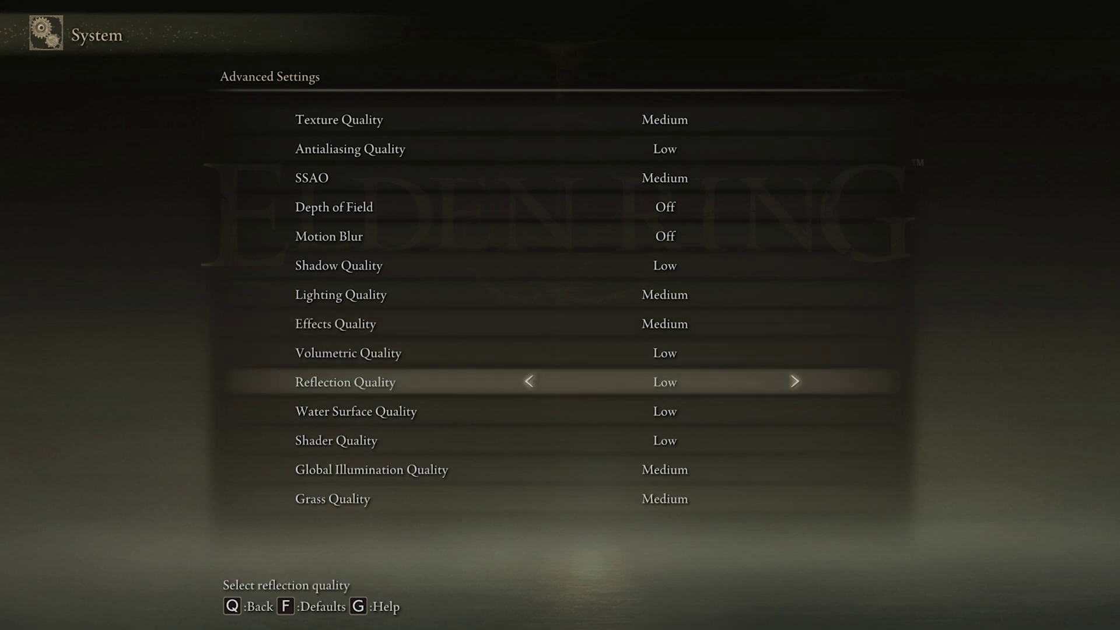
key("Down")
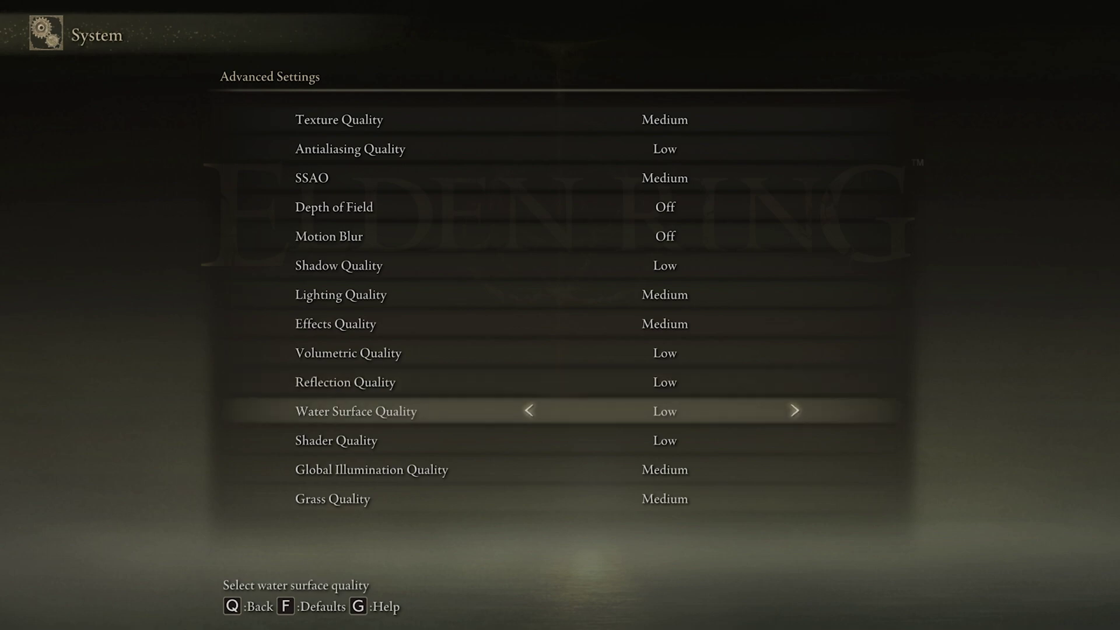
key("Down")
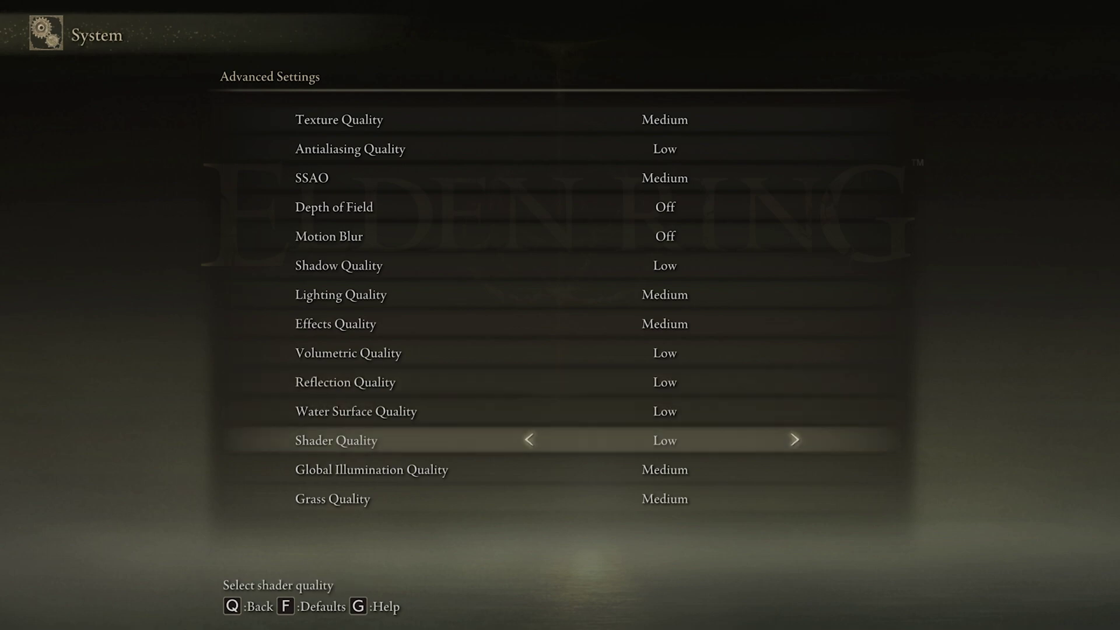
key("Down")
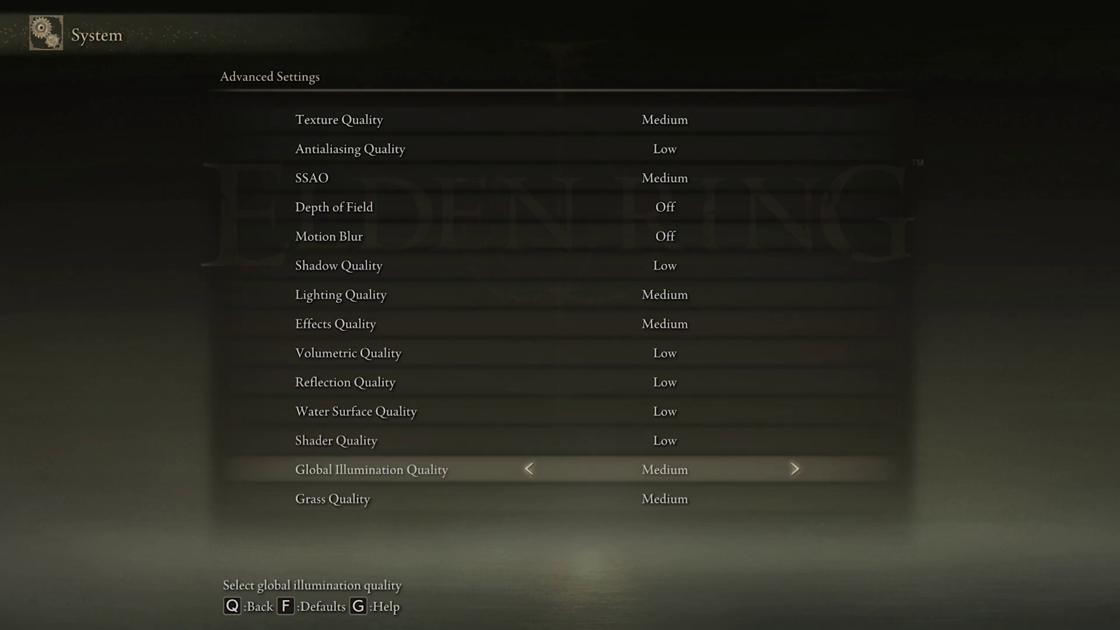
Cycle Global Illumination Quality through its options and leave it at Medium
key("Left")
key("Left")
key("Left")
key("Left")
key("Down")
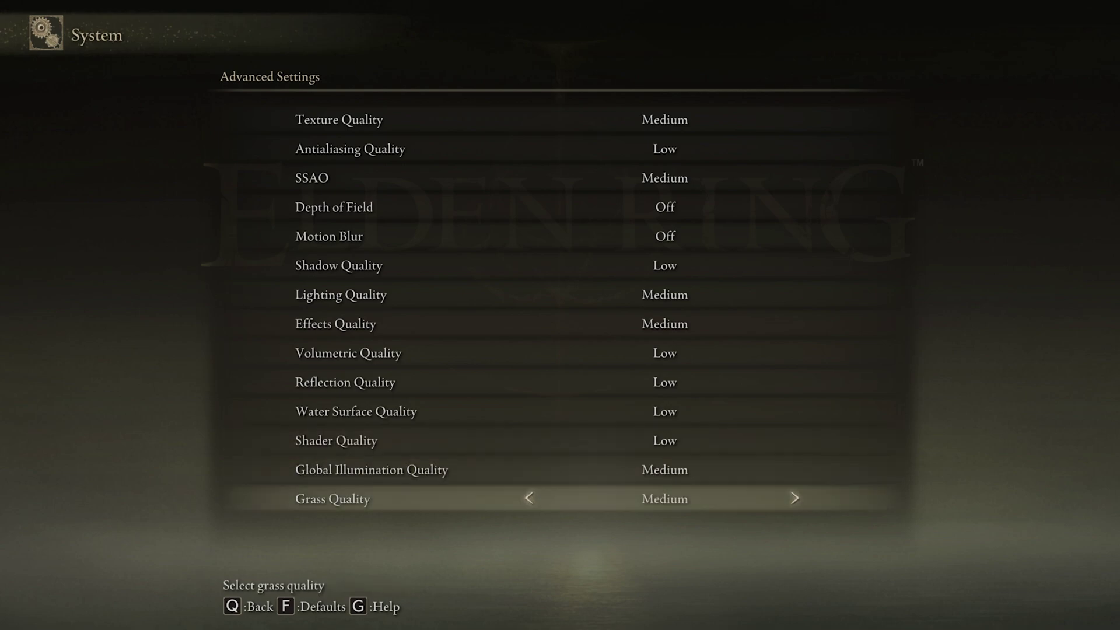
key("Down")
key("Up")
key("Down")
key("Up")
key("Down")
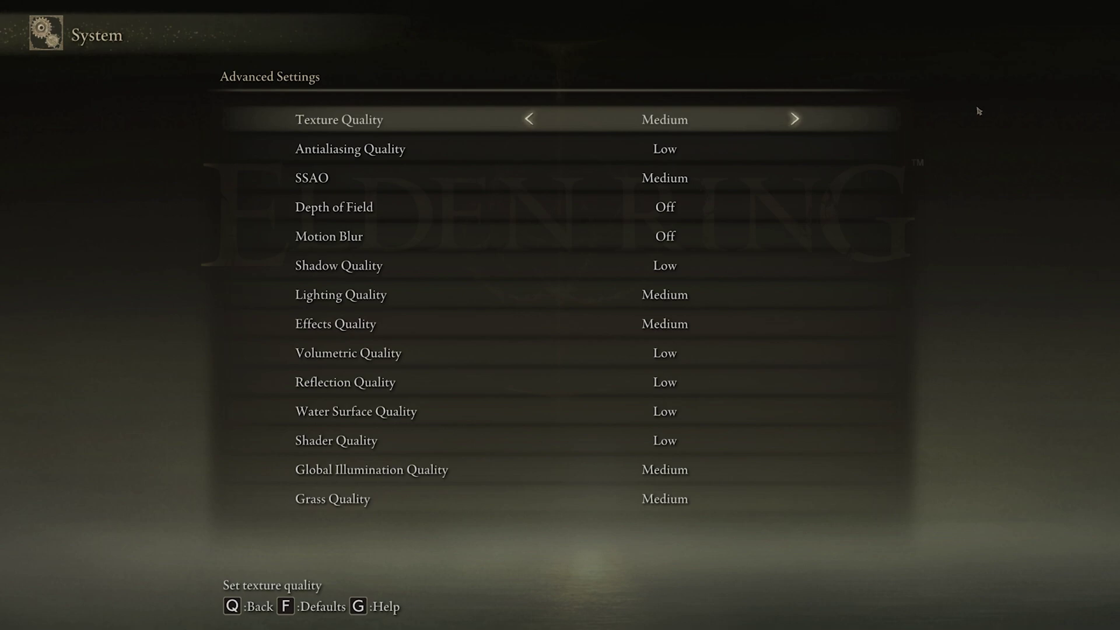
Open the Xbox Game Bar overlay, move the Performance widget beside the settings list and check its VRAM, RAM and CPU graphs
key("super+g")
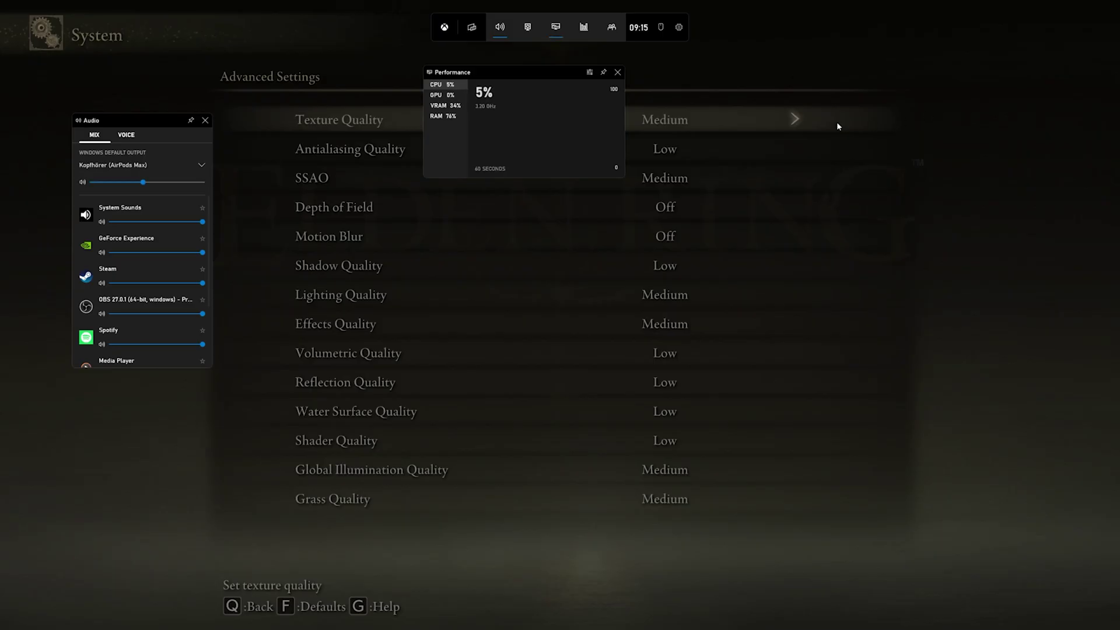
left_click_drag(515, 74, 924, 149)
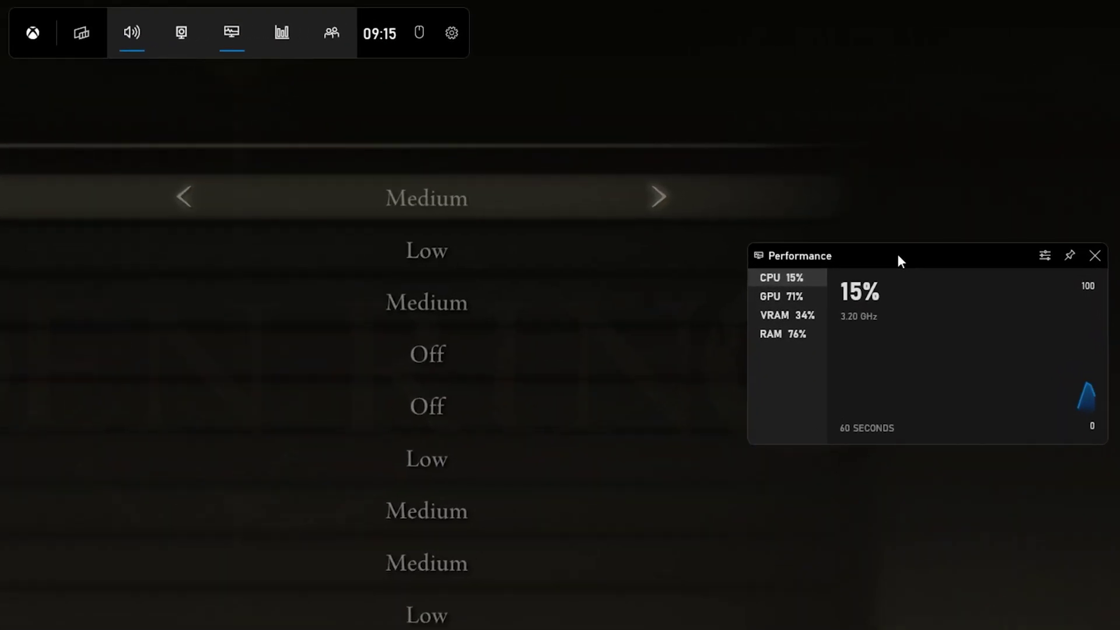
left_click(869, 170)
left_click(786, 315)
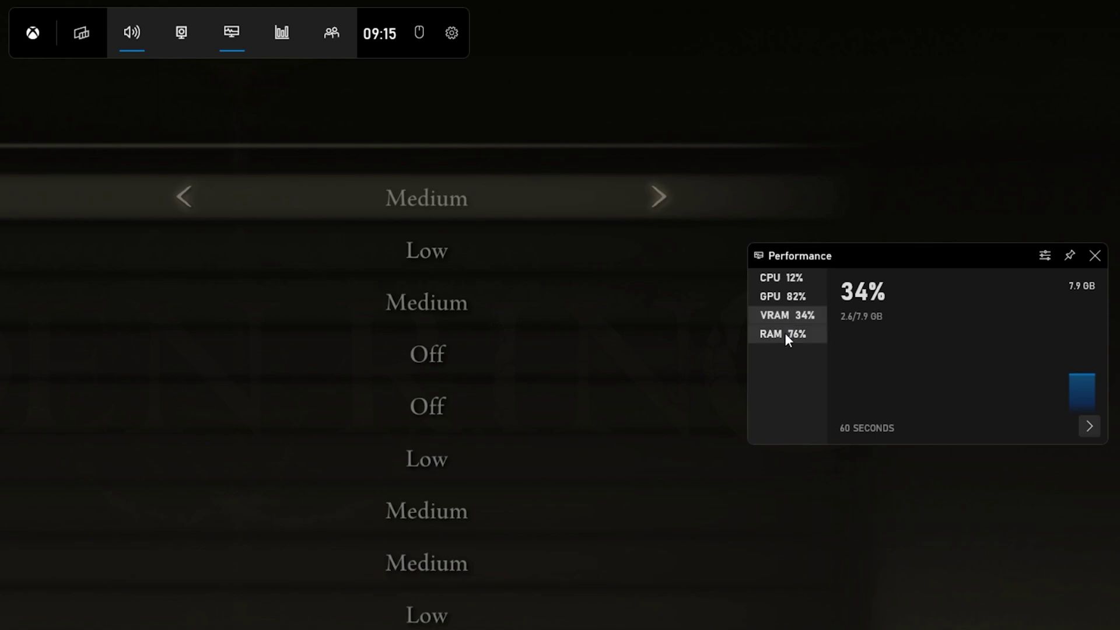
left_click(784, 336)
left_click(781, 278)
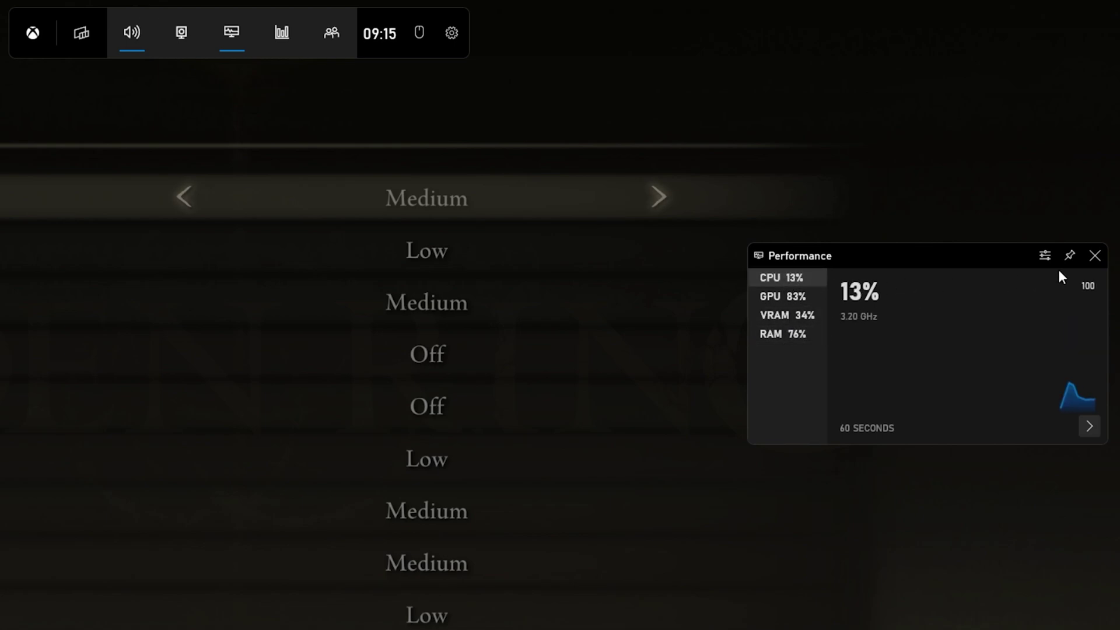
Pin the Performance widget, place it in the upper-right corner of the game and hide the rest of the overlay
left_click(1068, 256)
left_click_drag(966, 262, 1033, 53)
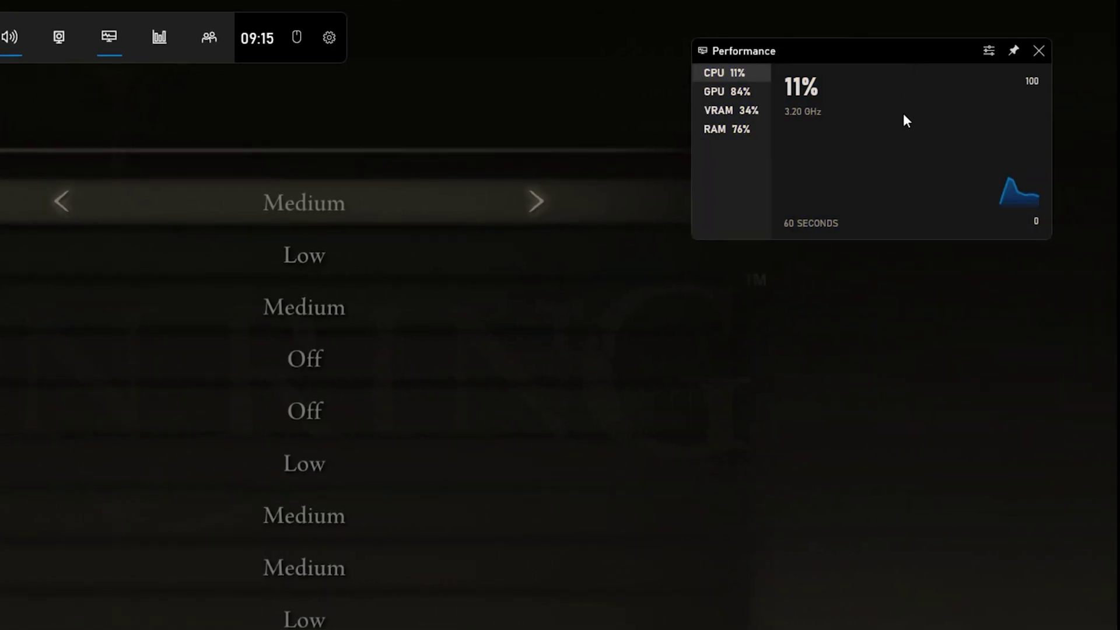
key("super+g")
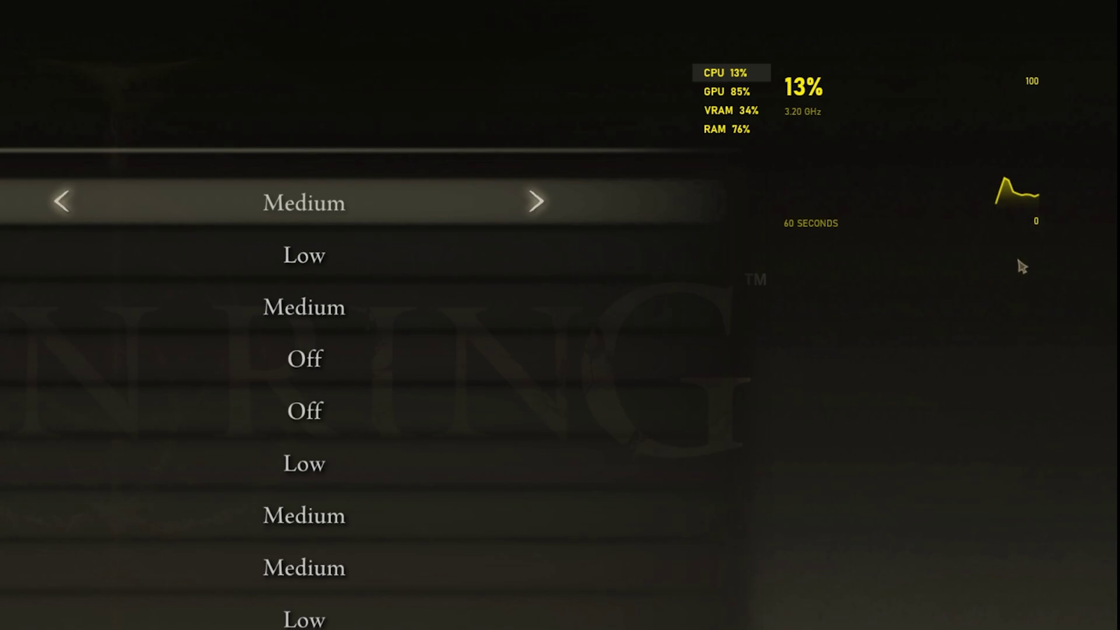
Reopen the Game Bar overlay, check the GPU, VRAM and RAM graphs in the expanded Performance widget, and unpin it
key("super+g")
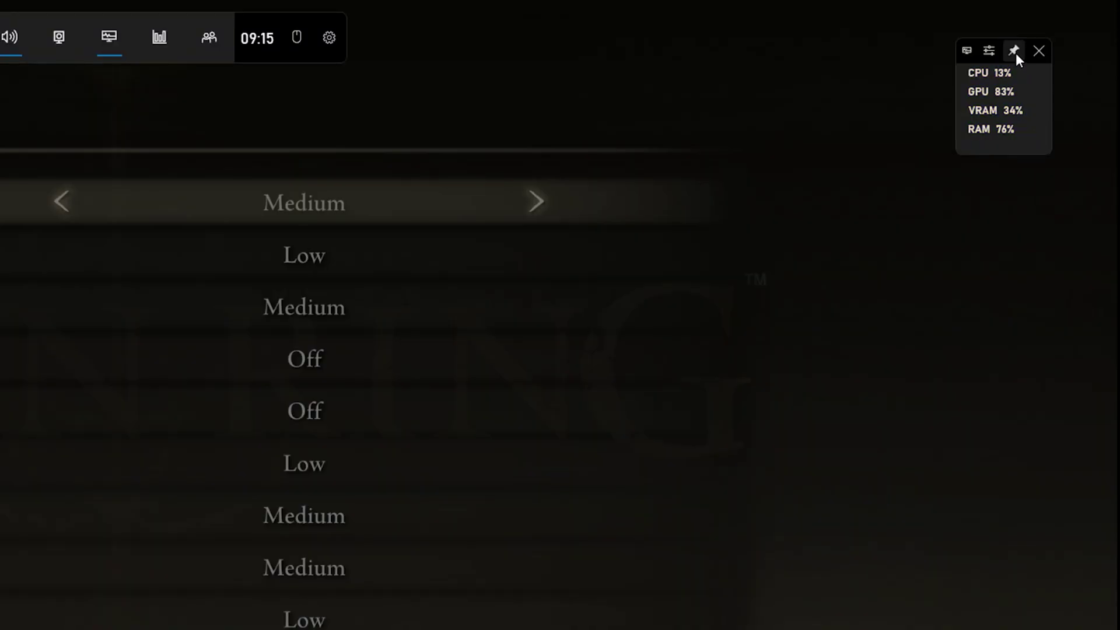
left_click(1033, 137)
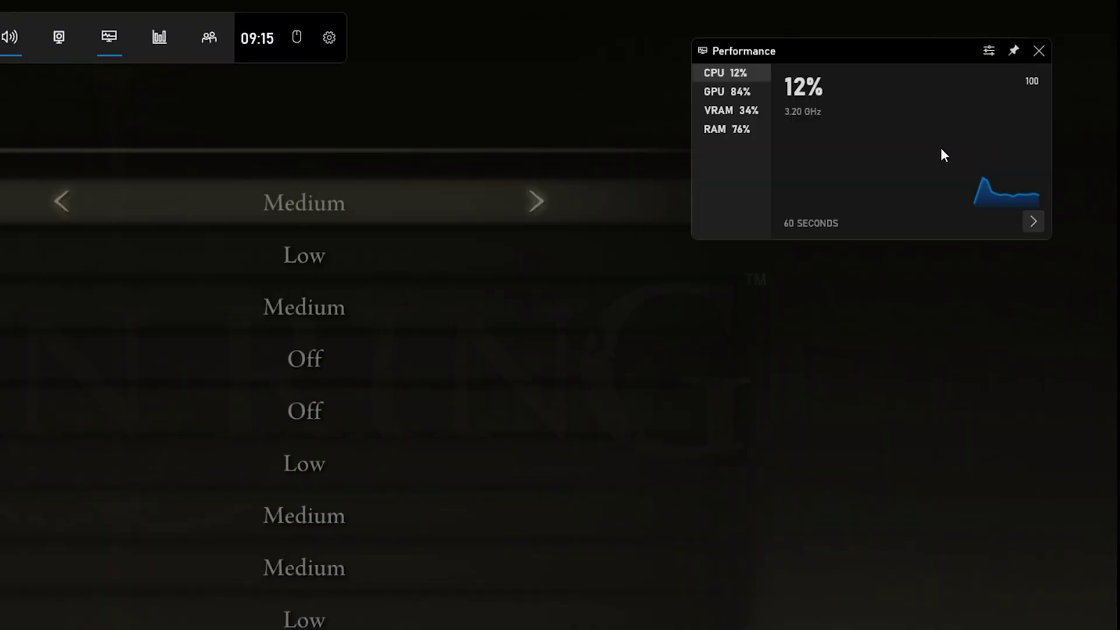
left_click(738, 92)
left_click(734, 111)
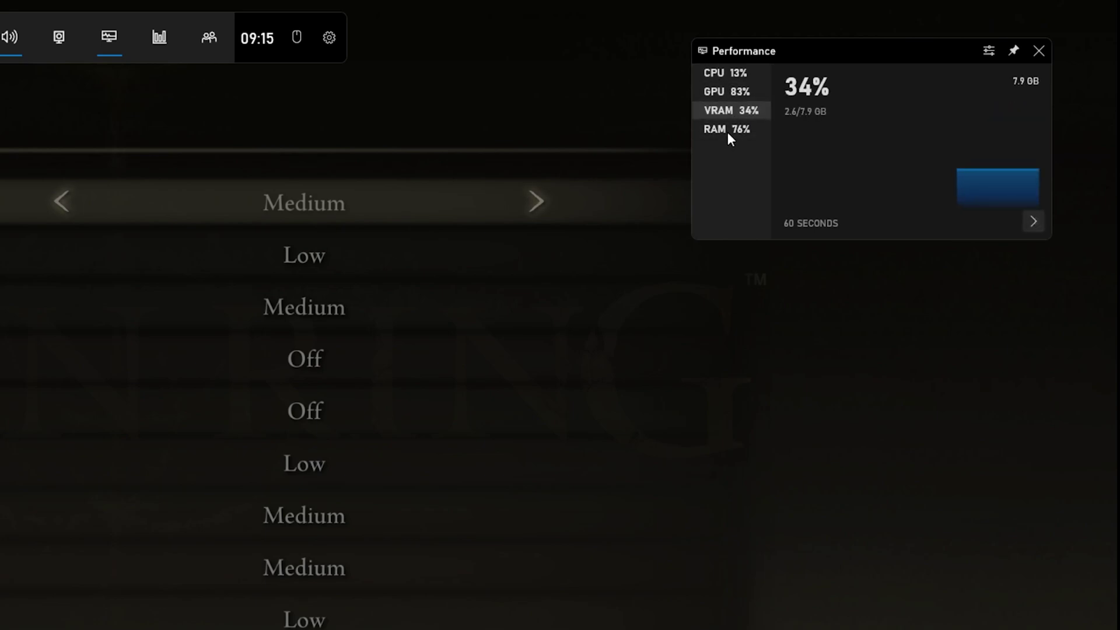
left_click(727, 132)
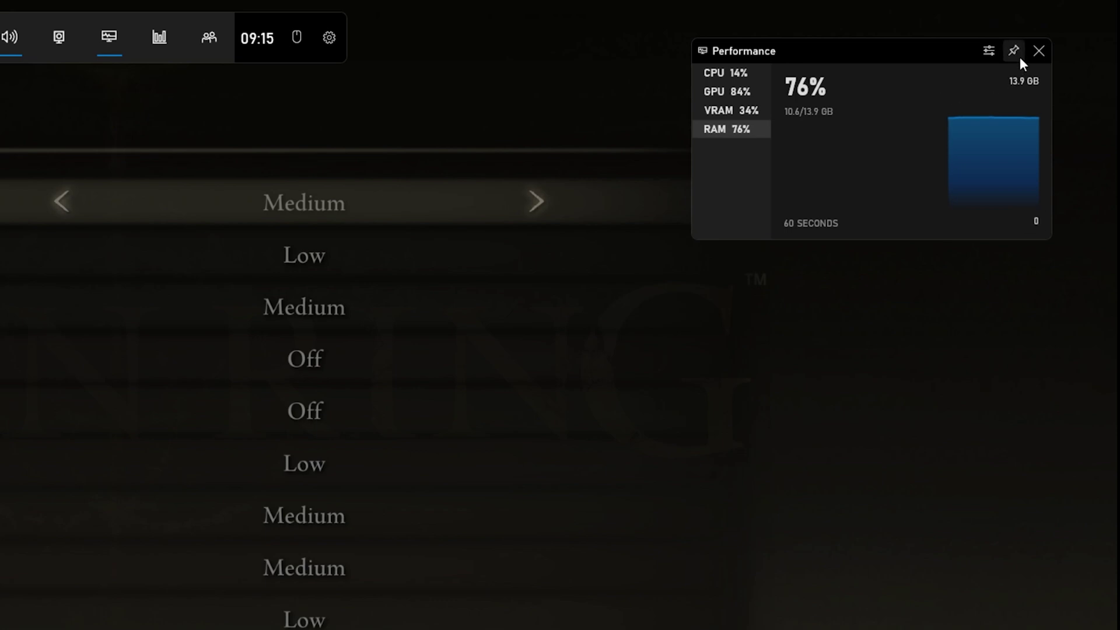
Close the Game Bar overlay and leave the system settings to return to the title menu
key("super+g")
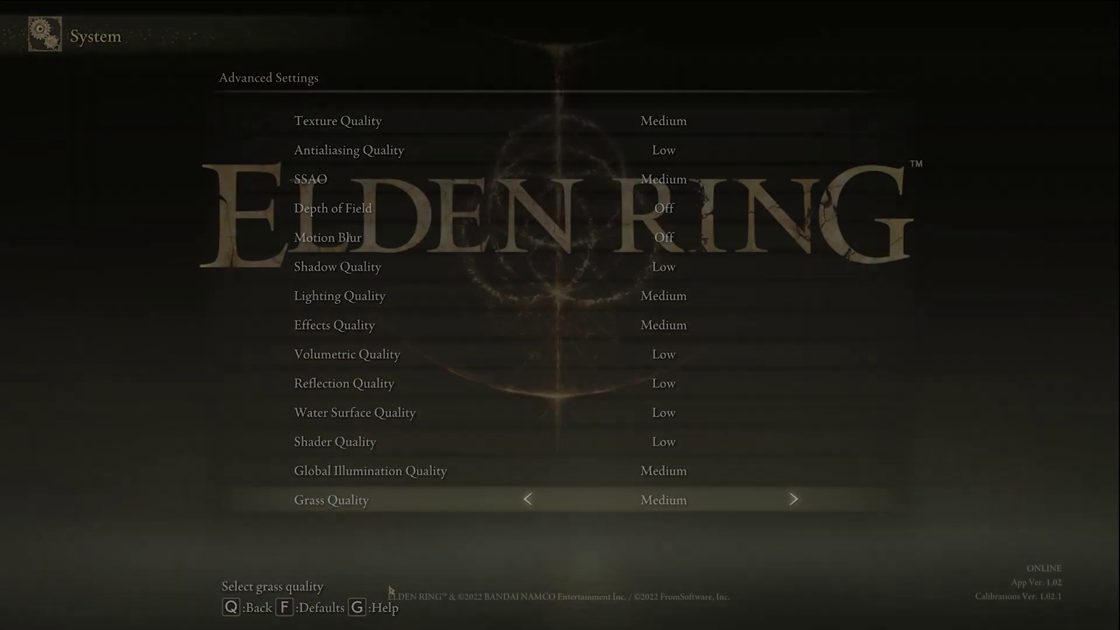
key("q")
key("q")
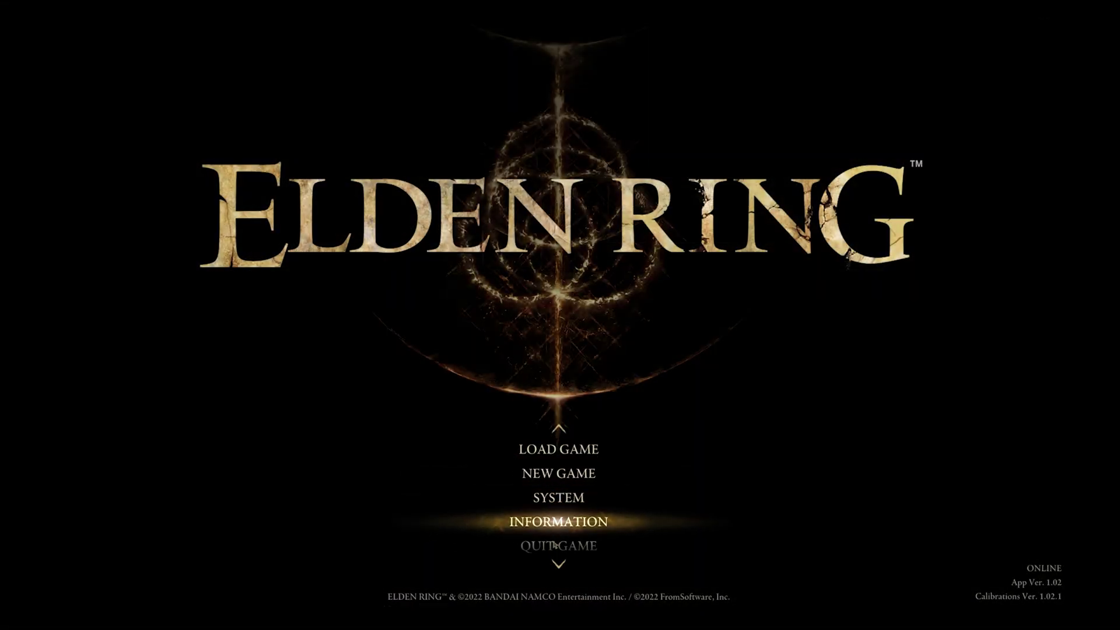
Open Task Manager and inspect the running background processes, checking the task options for OBS Studio and Google Chrome
type("task")
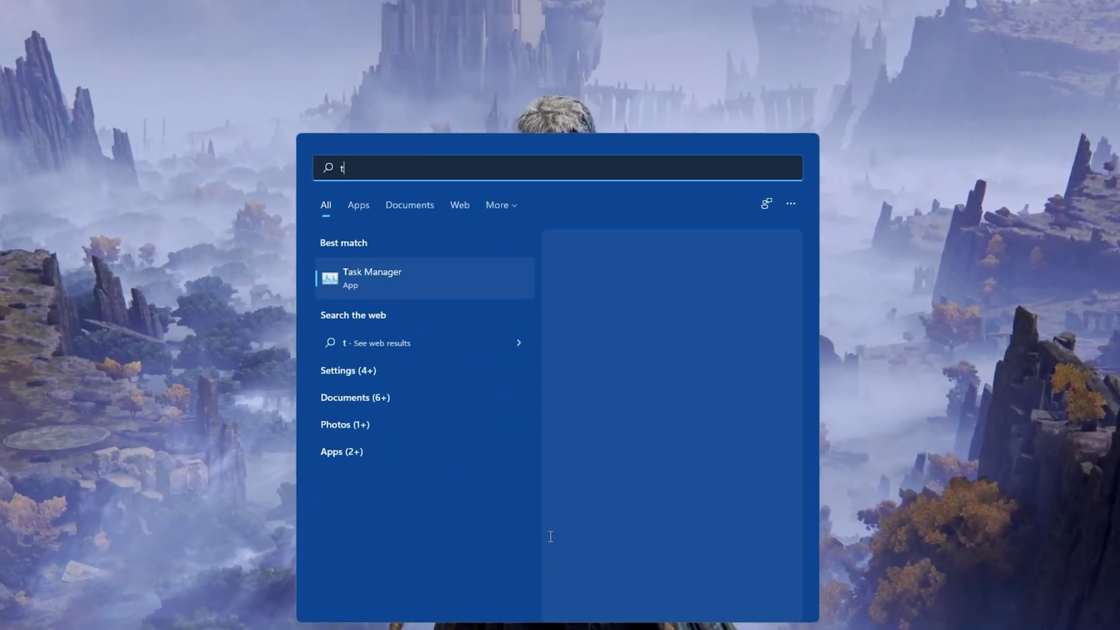
key("Return")
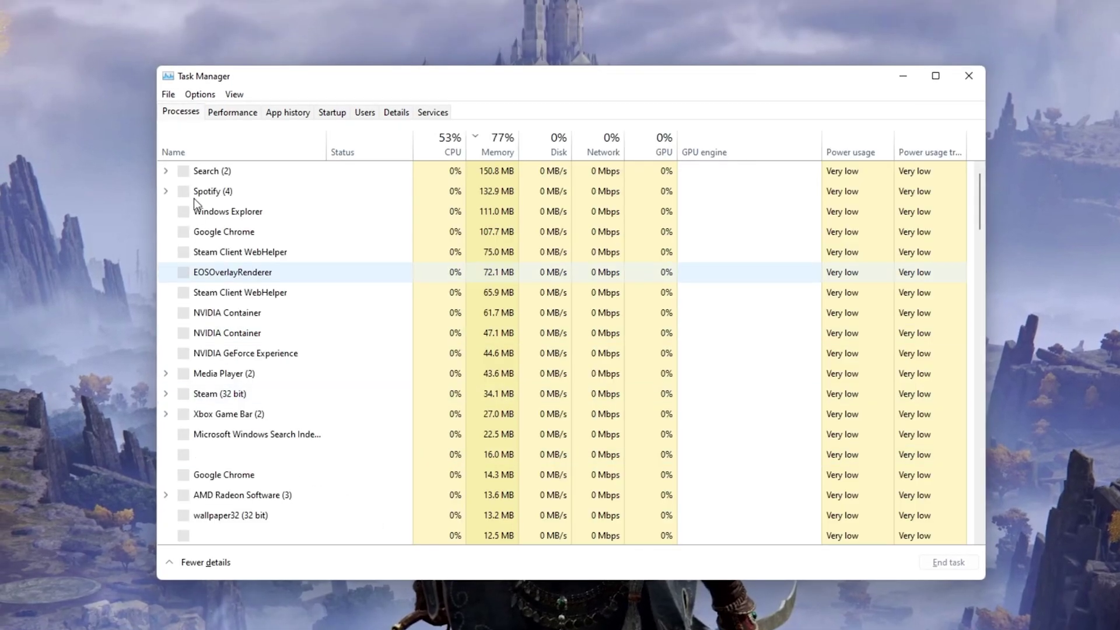
left_click(181, 115)
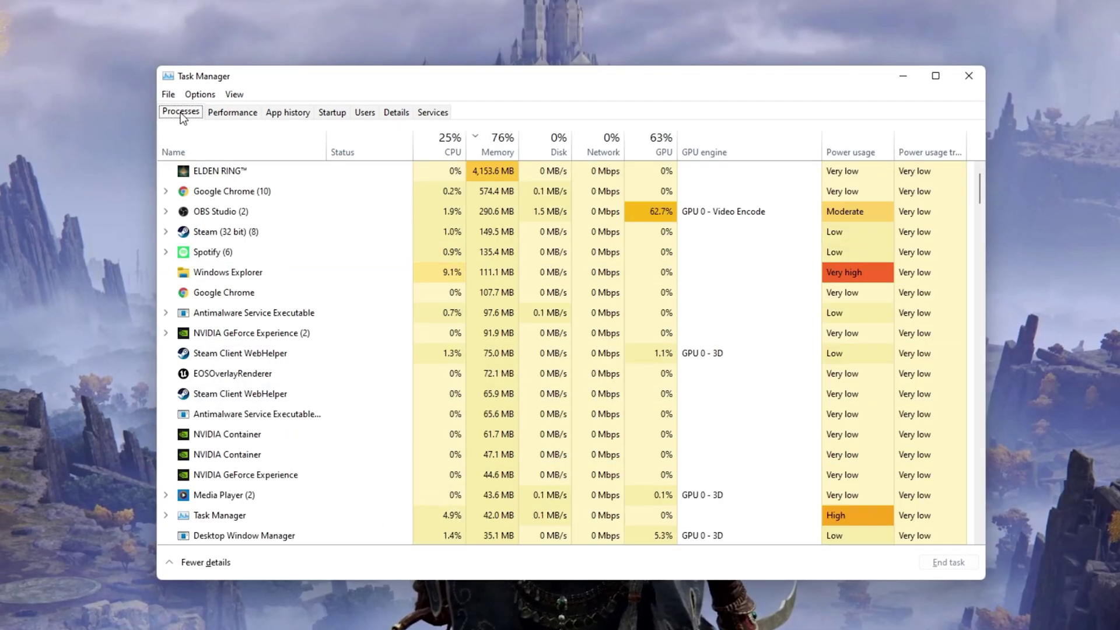
right_click(298, 211)
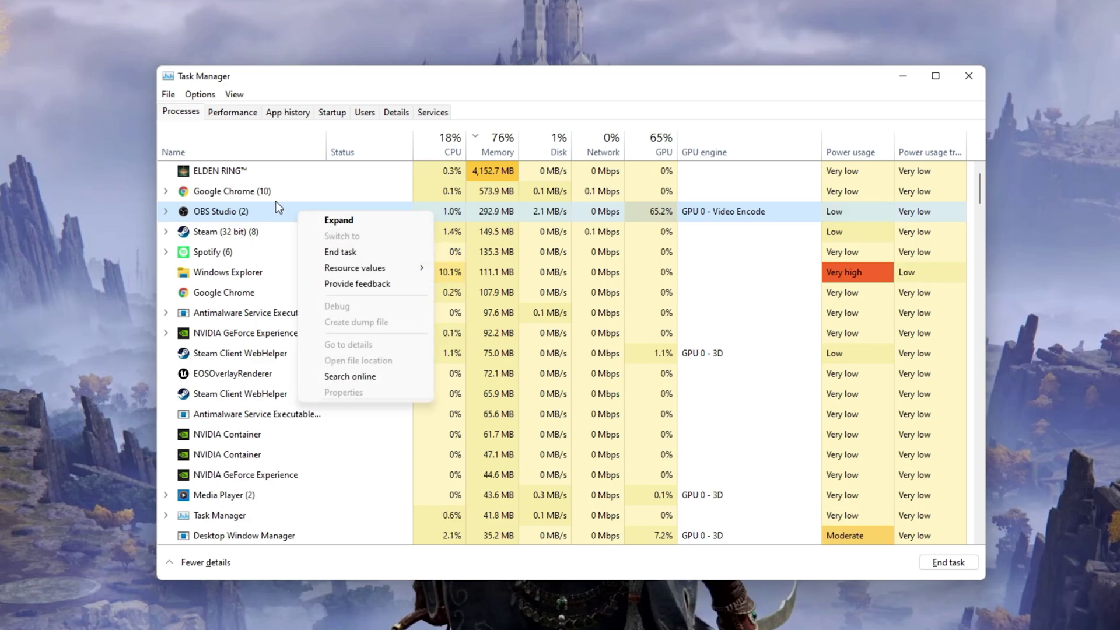
left_click(283, 192)
right_click(297, 193)
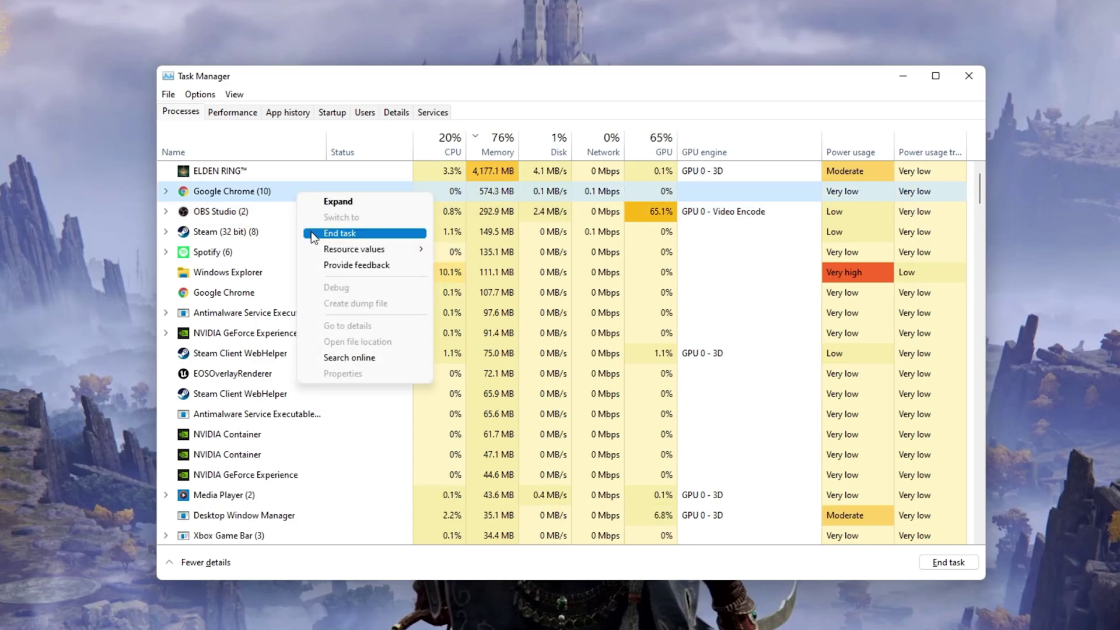
left_click(251, 234)
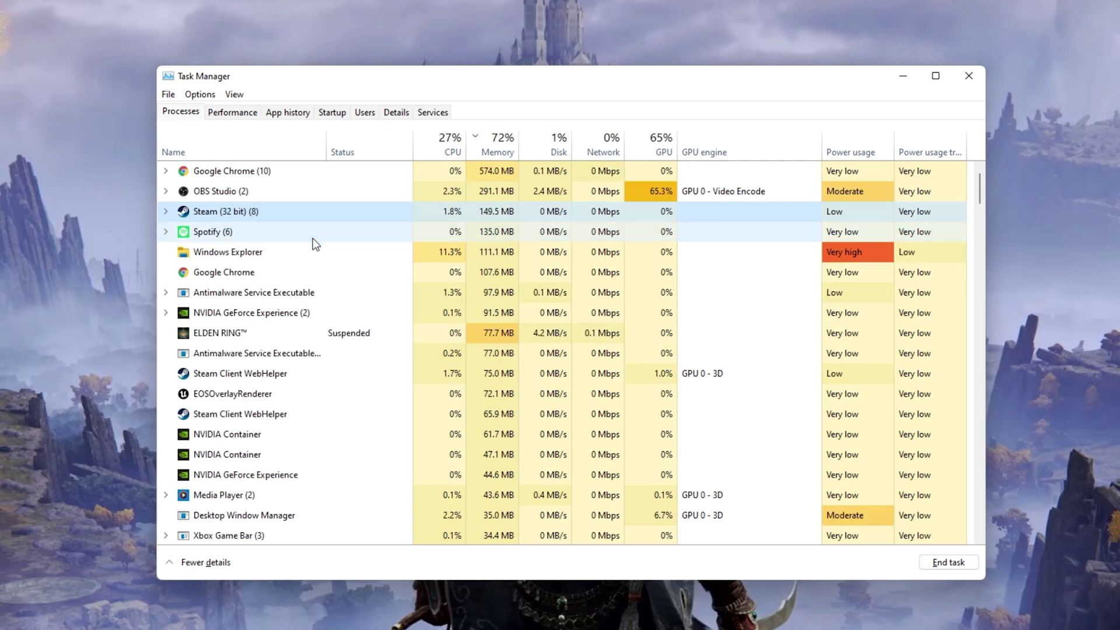
Review the startup apps in Task Manager and bring up the options for the Lenovo Hotkeys entry
left_click(330, 113)
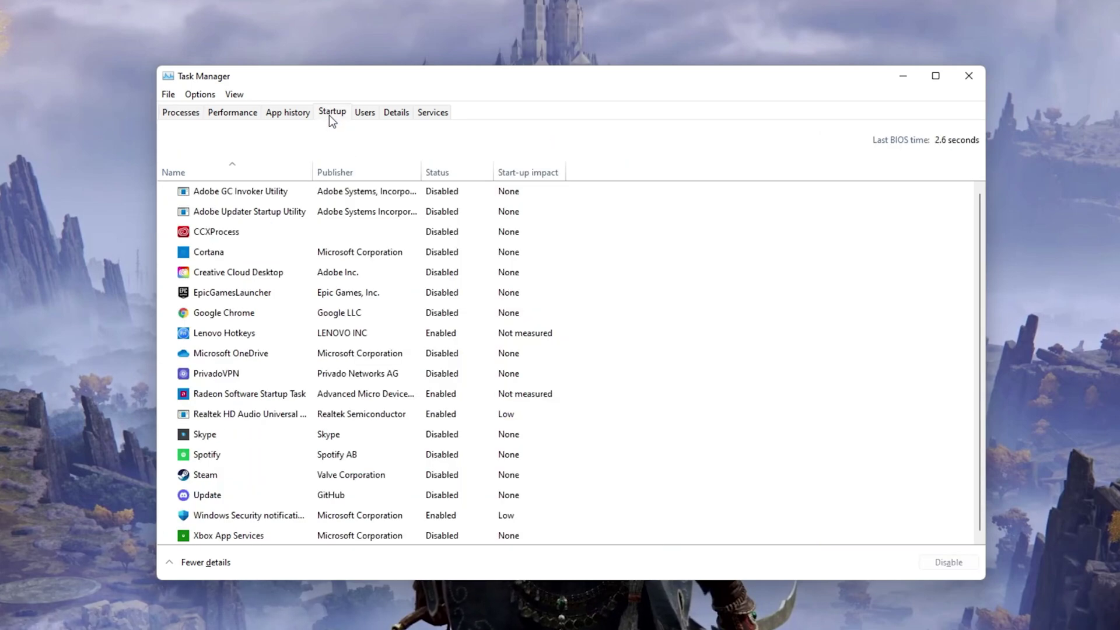
right_click(438, 337)
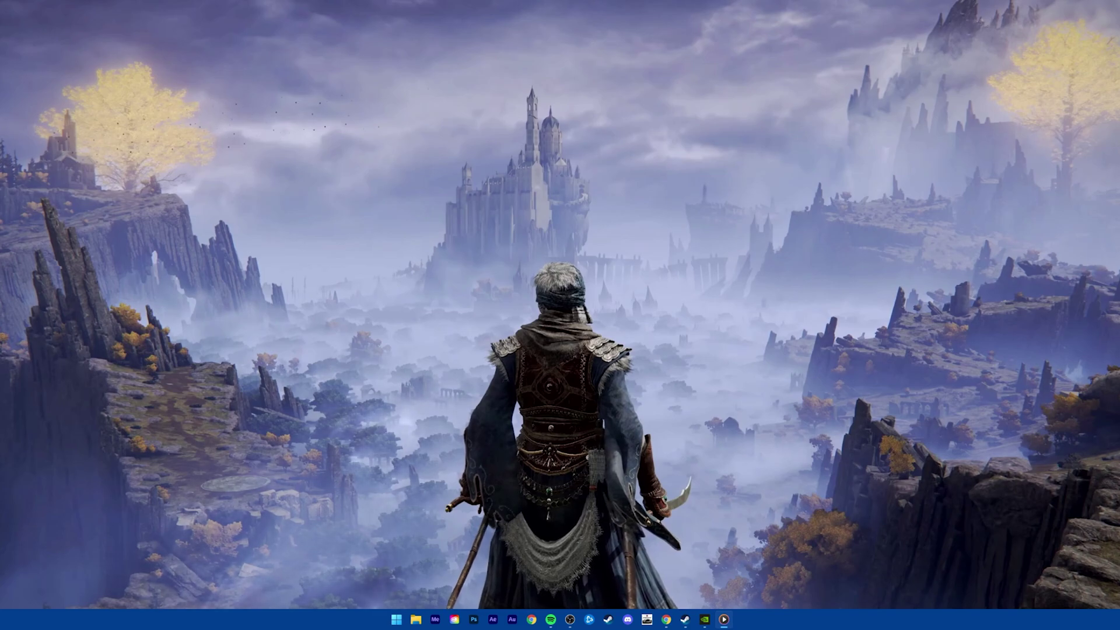
Switch to GeForce Experience and review the details of the available Game Ready Driver version 511.79
left_click(705, 618)
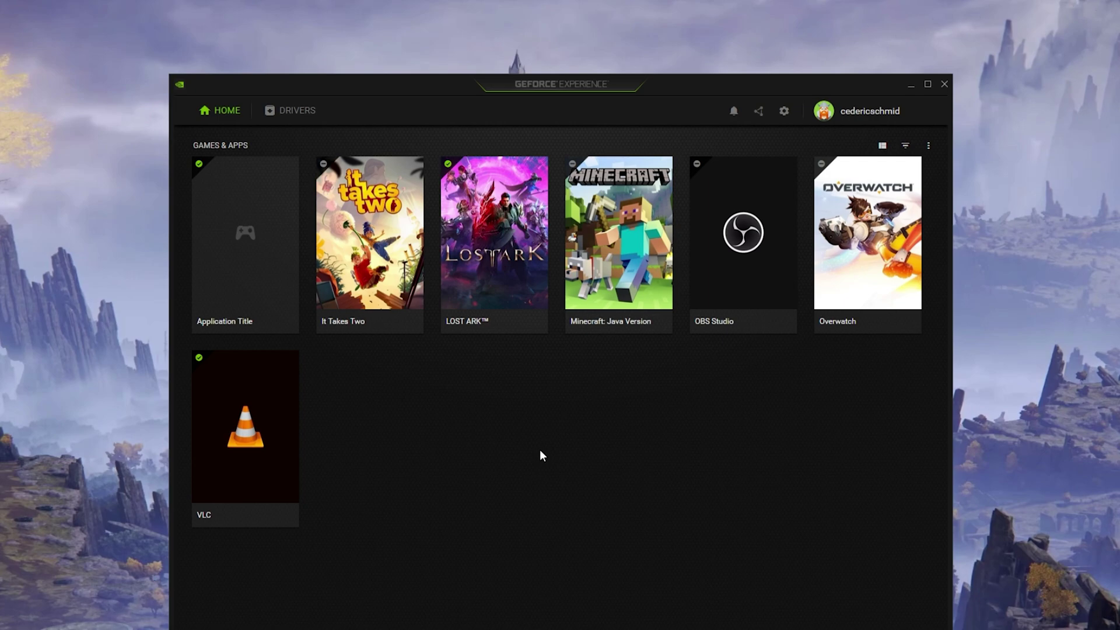
left_click(300, 119)
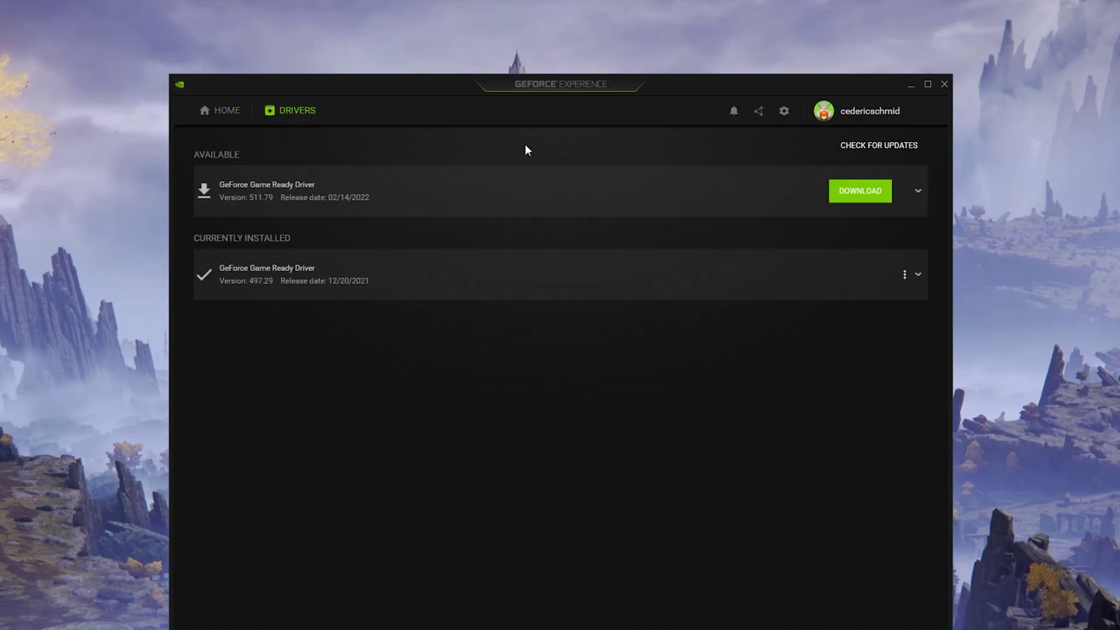
left_click(917, 192)
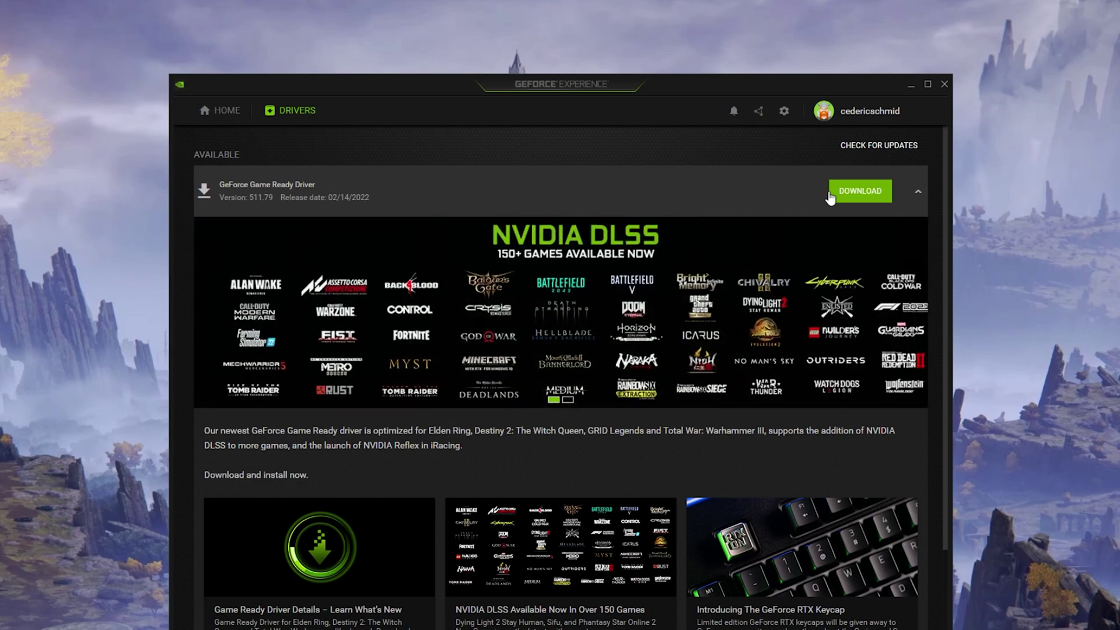
left_click(918, 196)
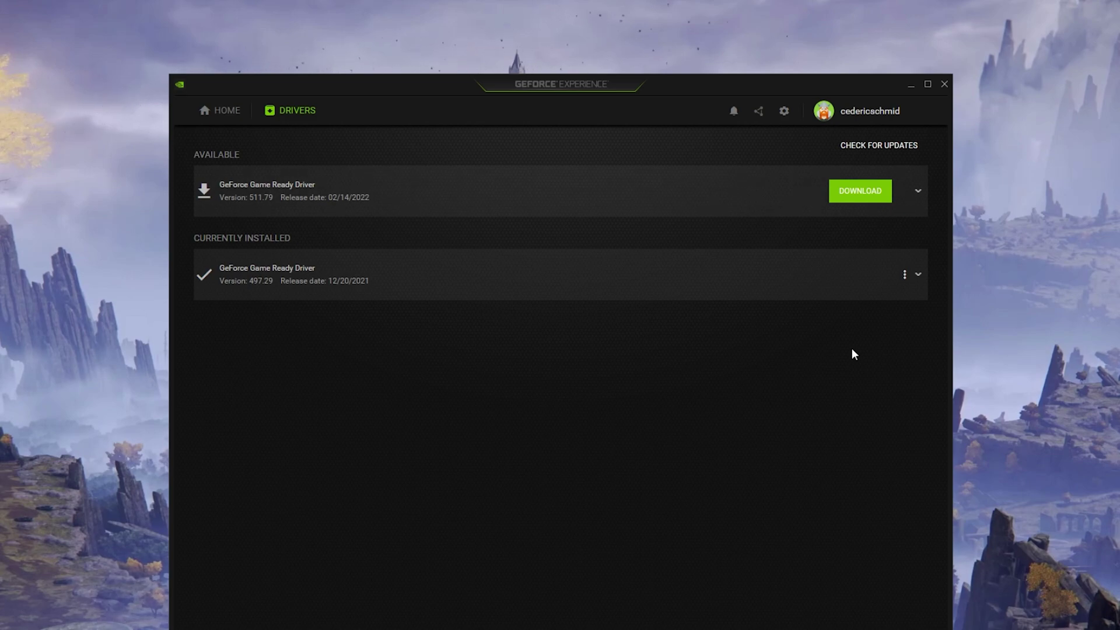
Open the GeForce Experience general settings and examine the Image Scaling, Whisper Mode and Battery Boost options
left_click(787, 113)
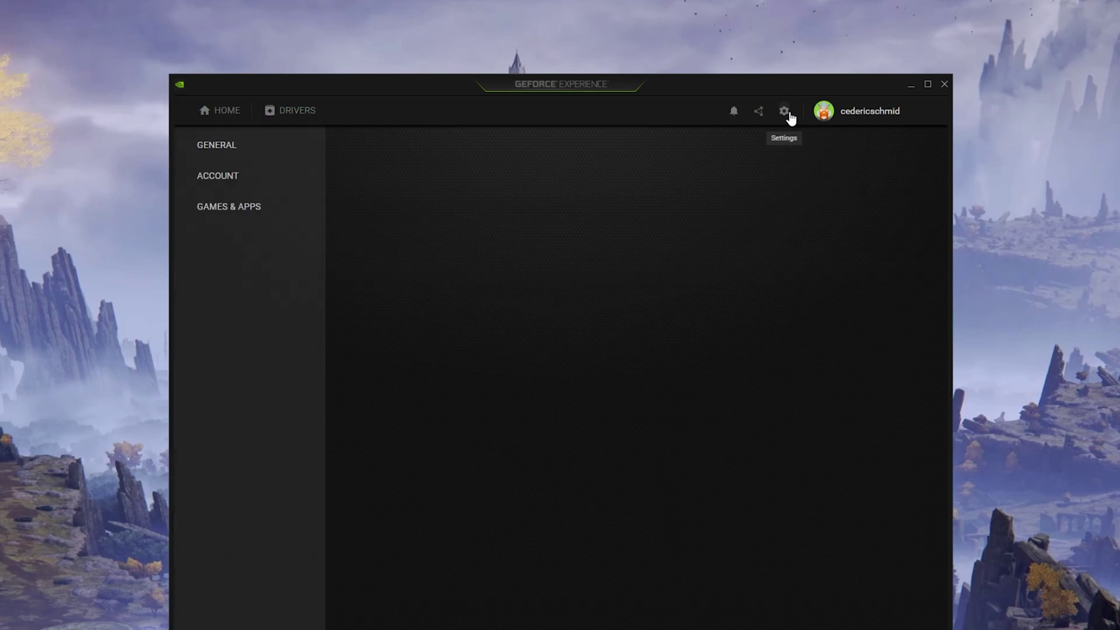
scroll(643, 238, "down", 5)
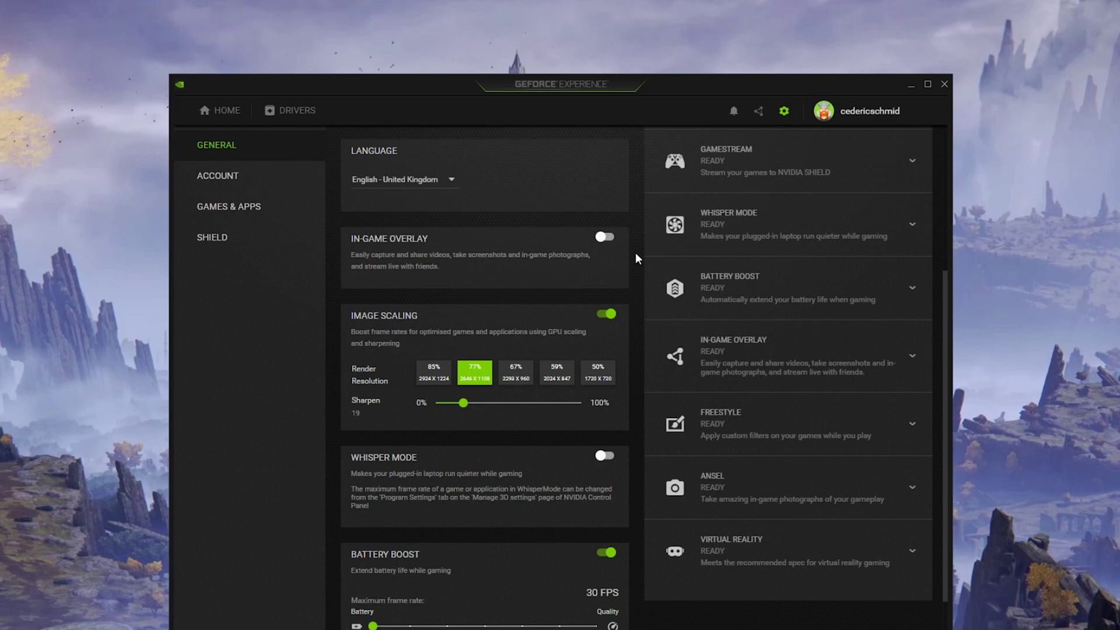
scroll(635, 253, "down", 3)
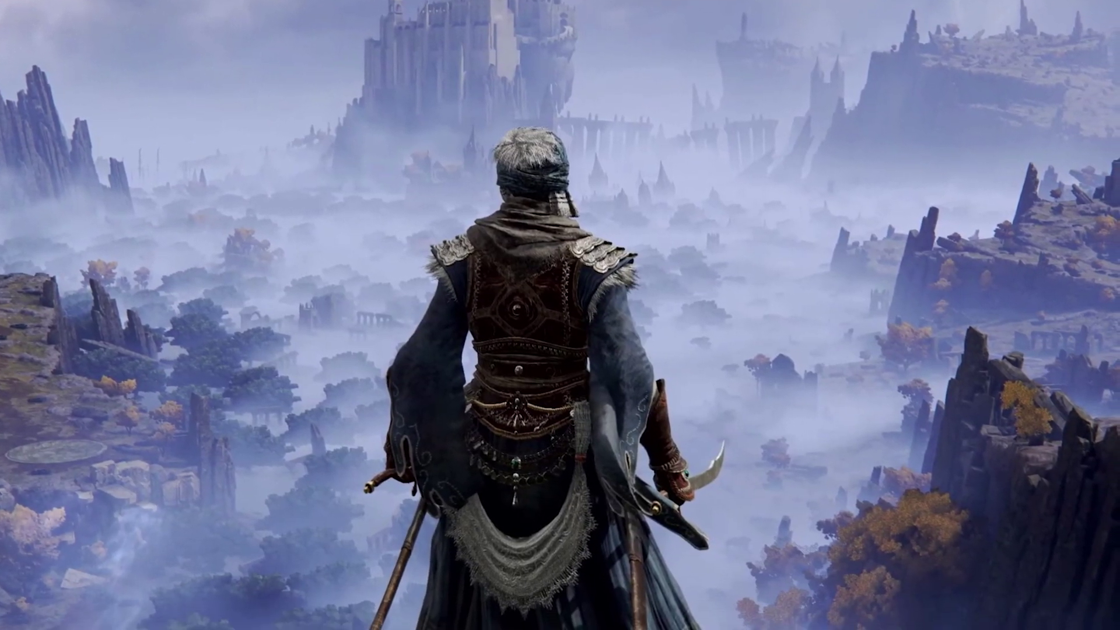
Open Windows Settings and make sure Game Mode is turned on in the gaming settings
key("super")
type("sett")
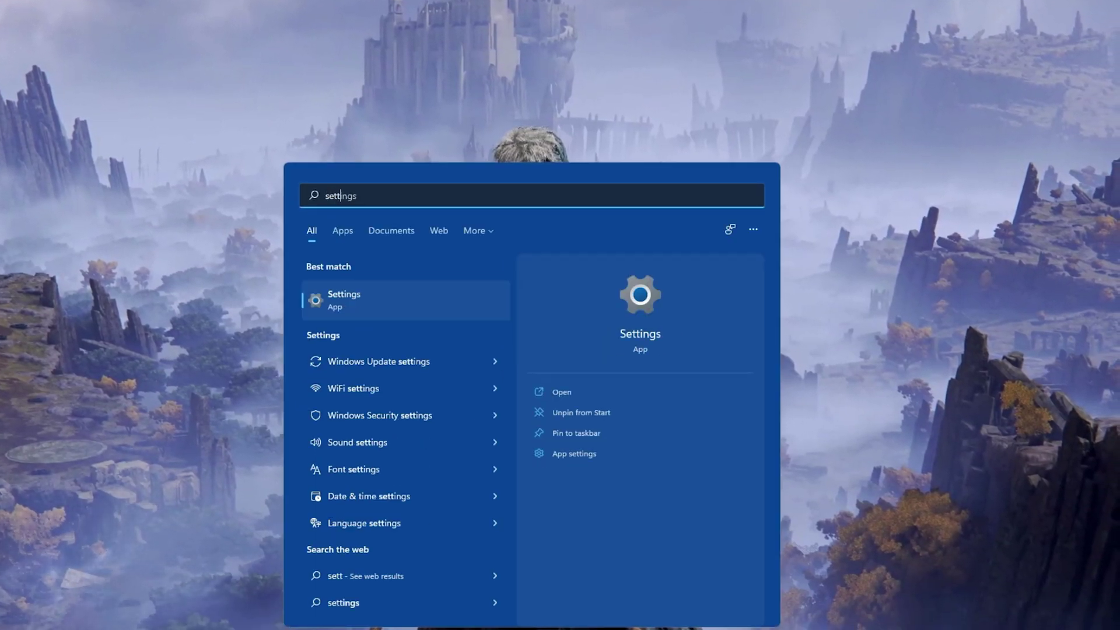
key("Return")
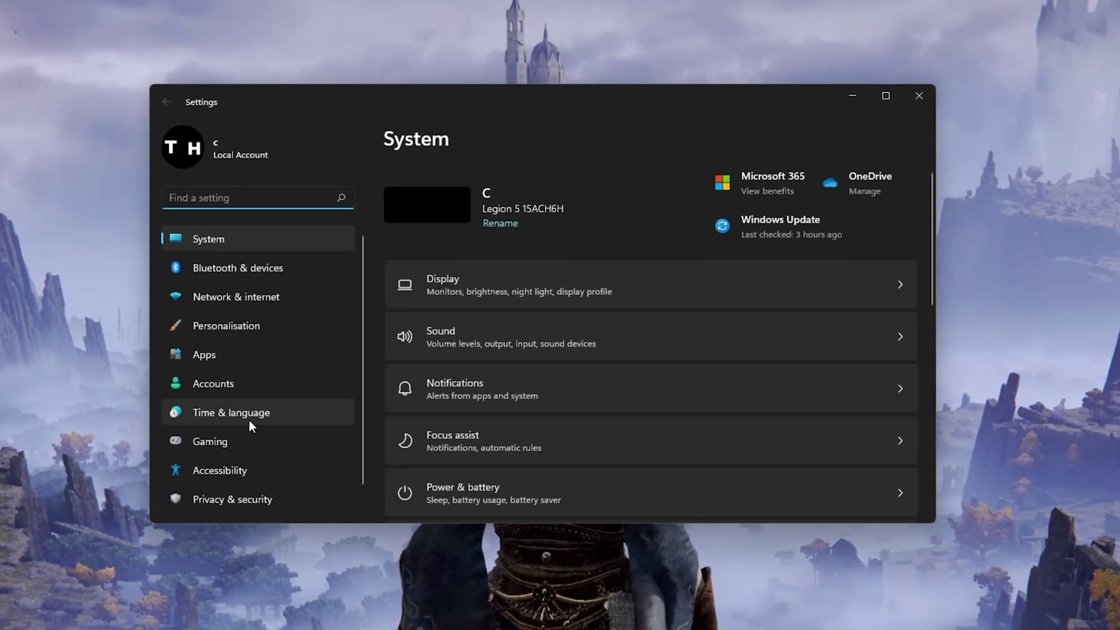
left_click(241, 443)
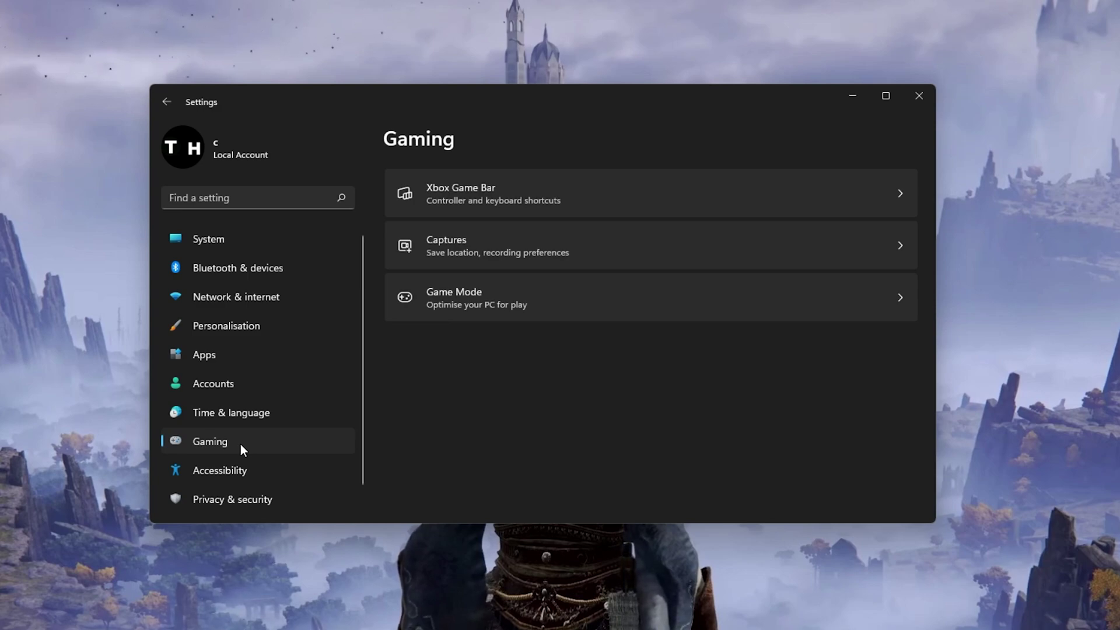
left_click(659, 279)
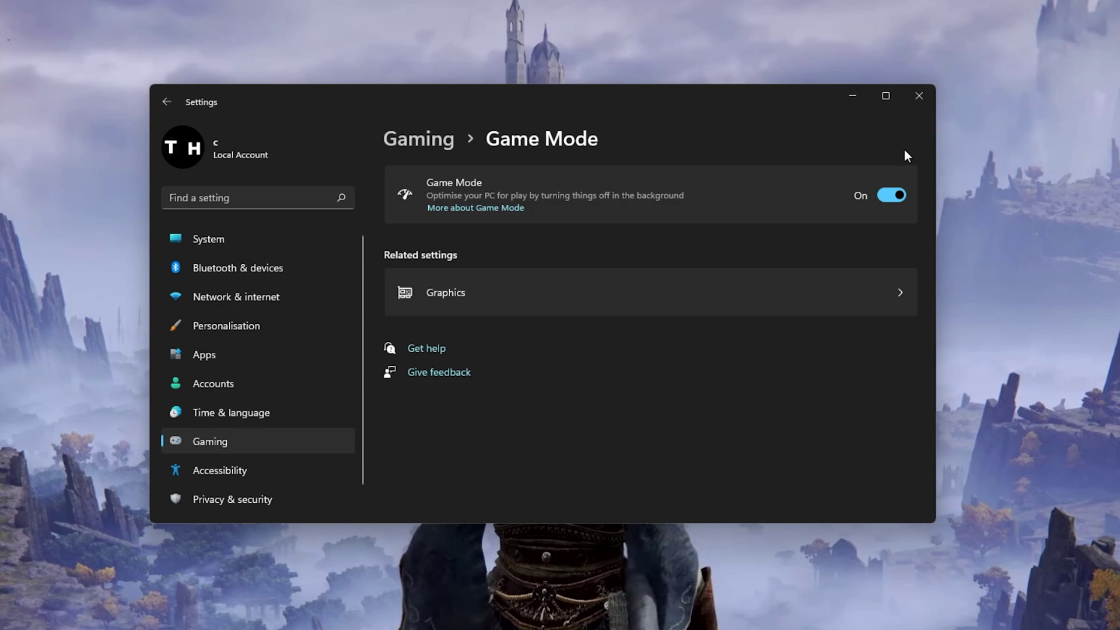
left_click(890, 195)
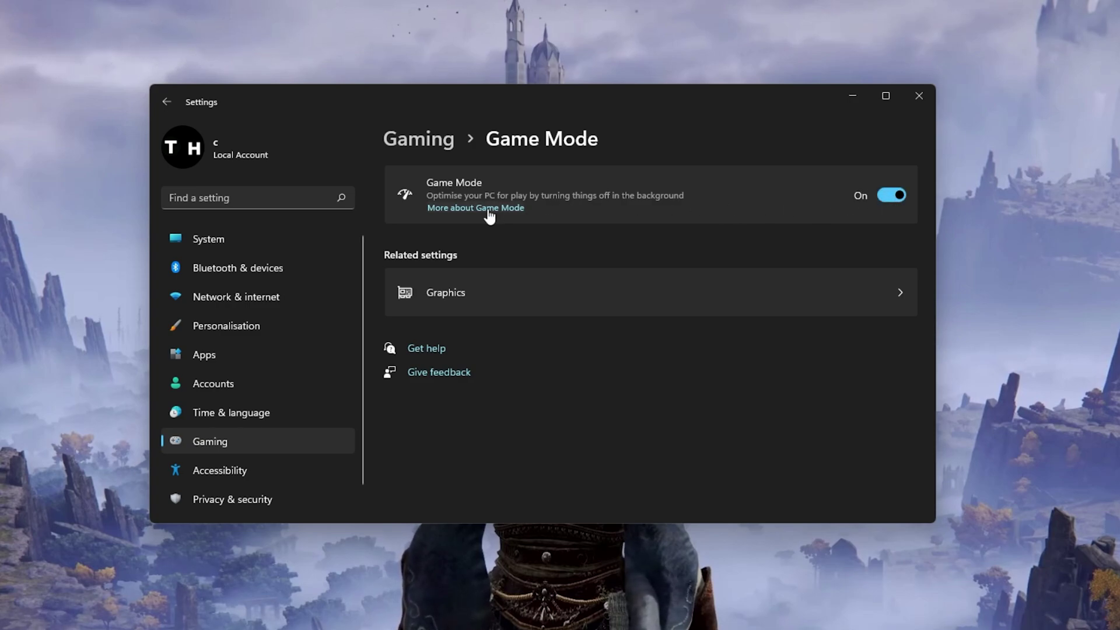
Open the related Graphics settings and browse for a desktop app in the C: drive's Program Files (x86)\Steam folder
left_click(482, 286)
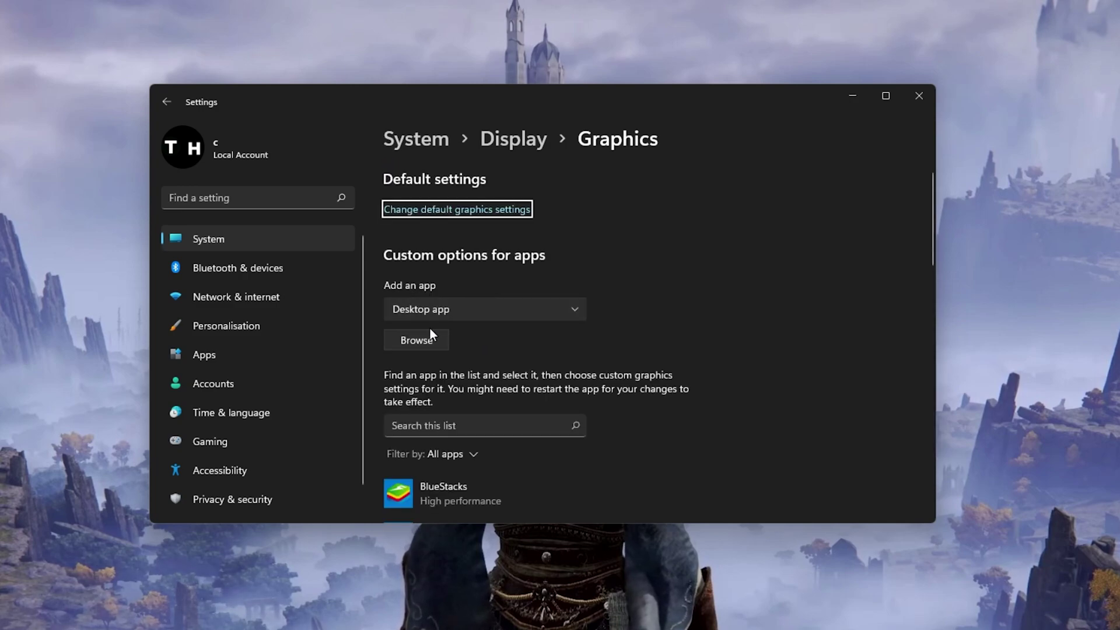
left_click(416, 343)
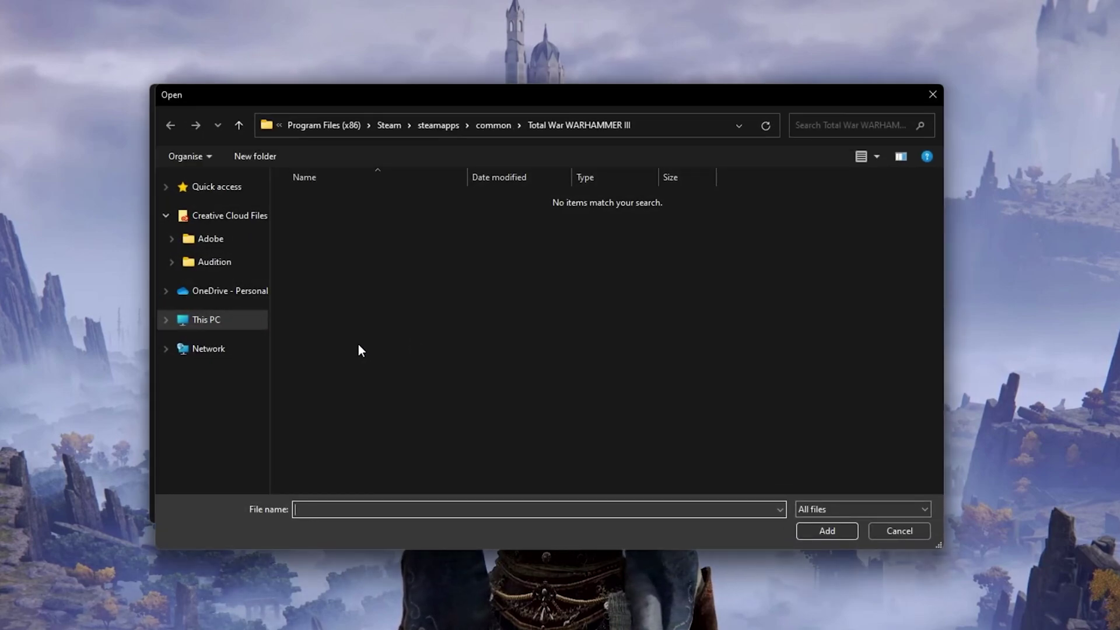
left_click(208, 319)
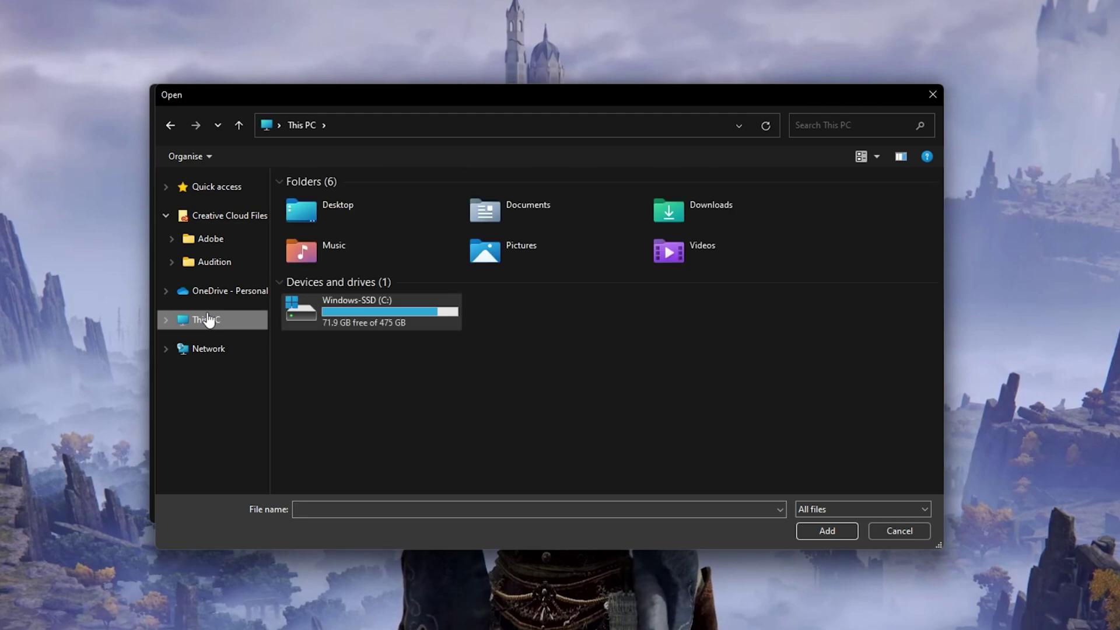
double_click(388, 310)
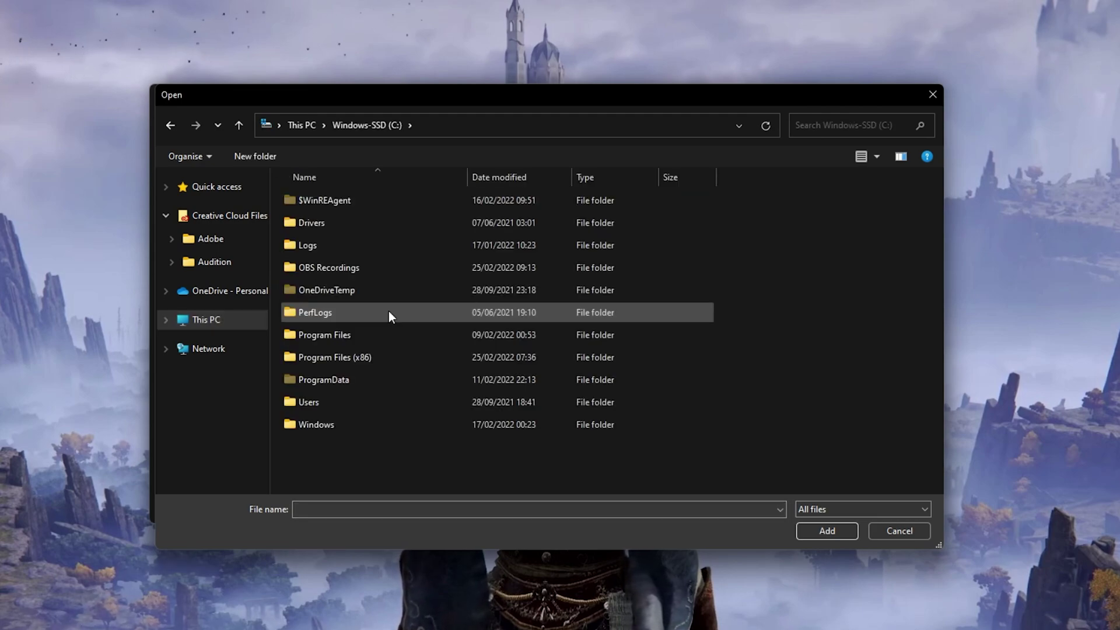
double_click(392, 354)
scroll(394, 356, "down", 1)
scroll(394, 356, "down", 2)
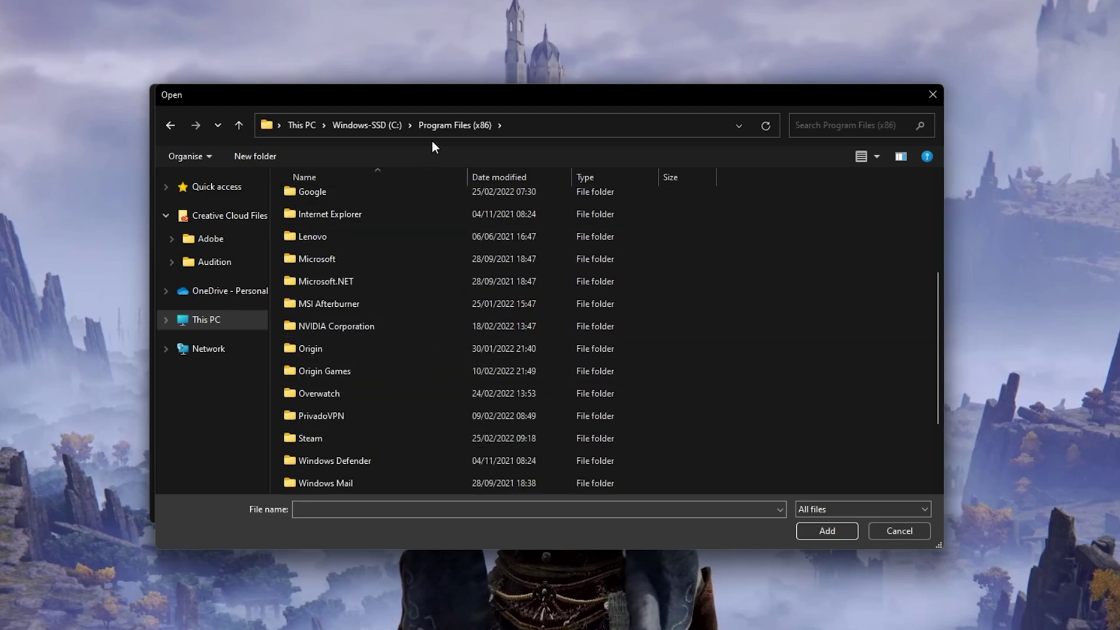
double_click(358, 434)
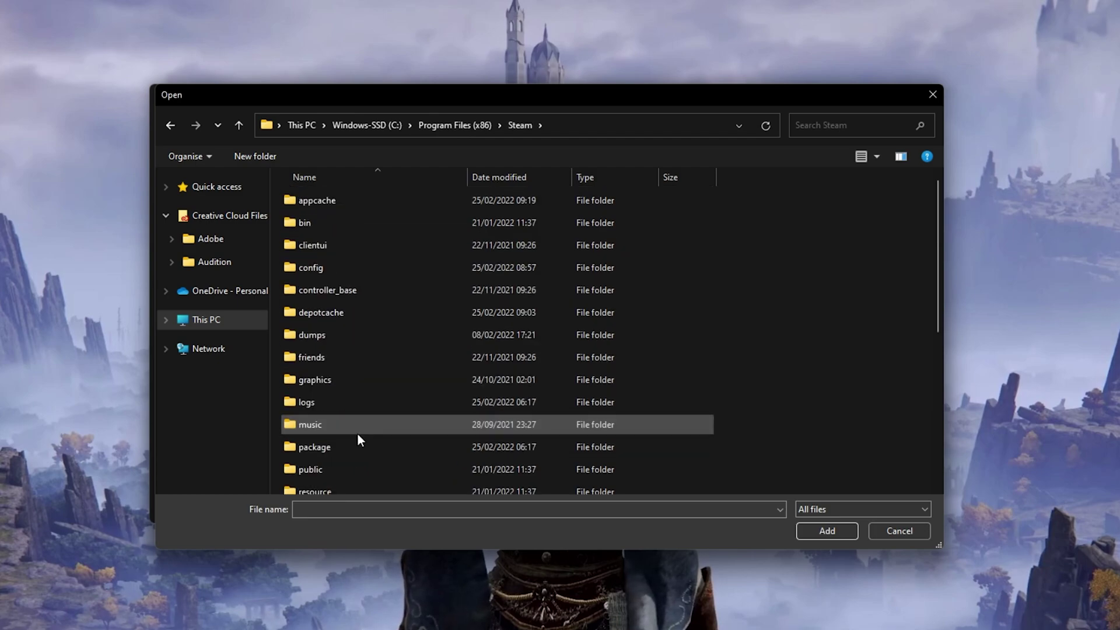
Add the eldenring application from the steamapps\common\ELDEN RING\Game folder to the custom graphics apps
scroll(357, 436, "down", 2)
double_click(354, 436)
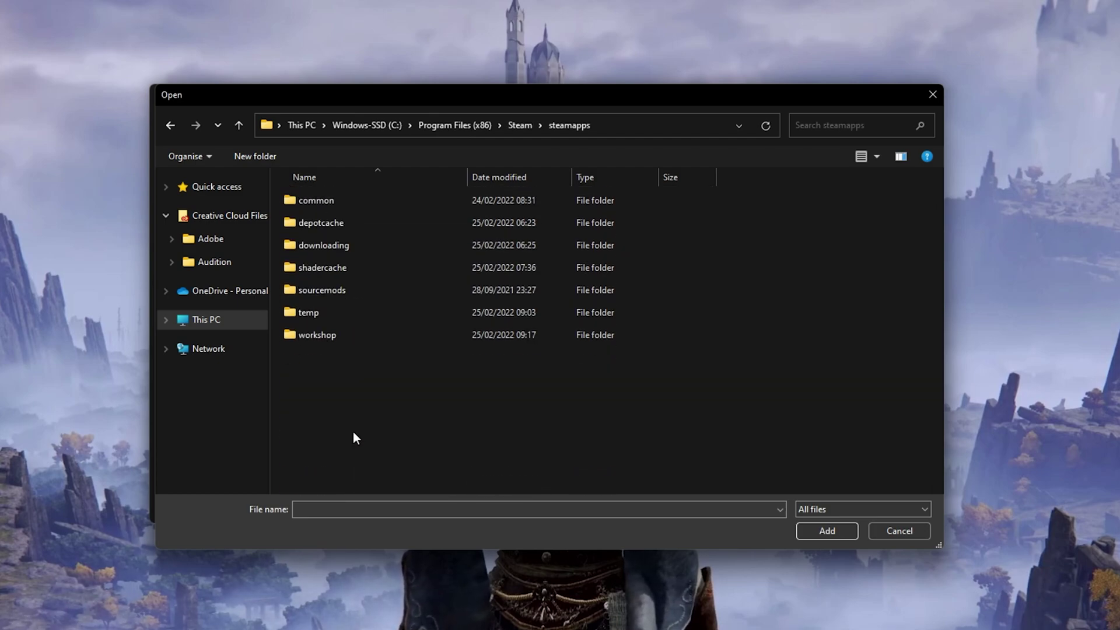
double_click(323, 201)
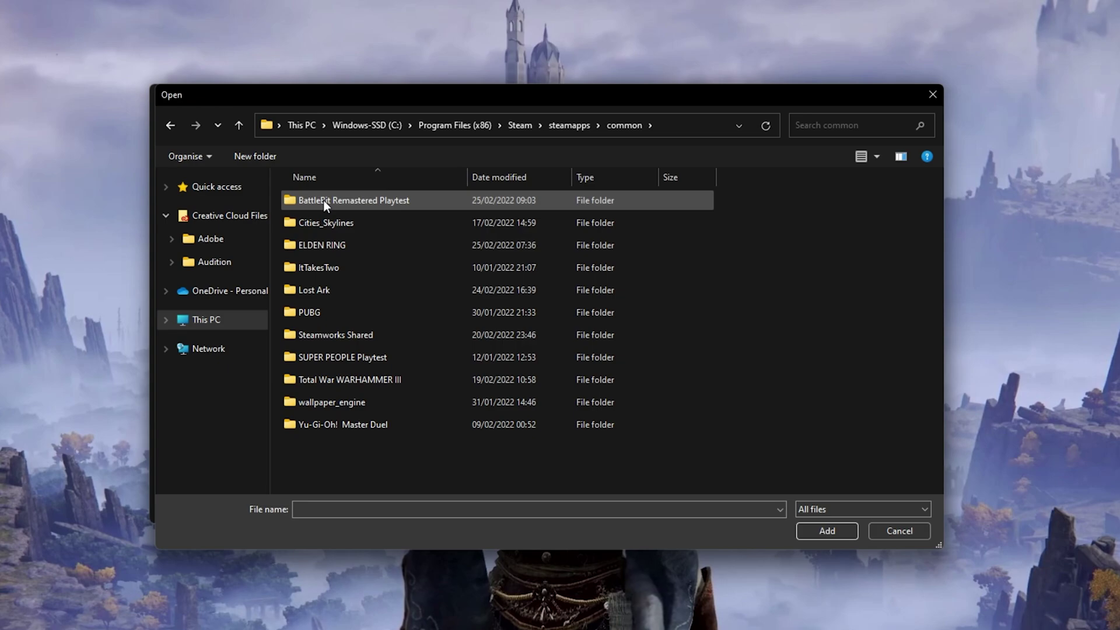
double_click(330, 241)
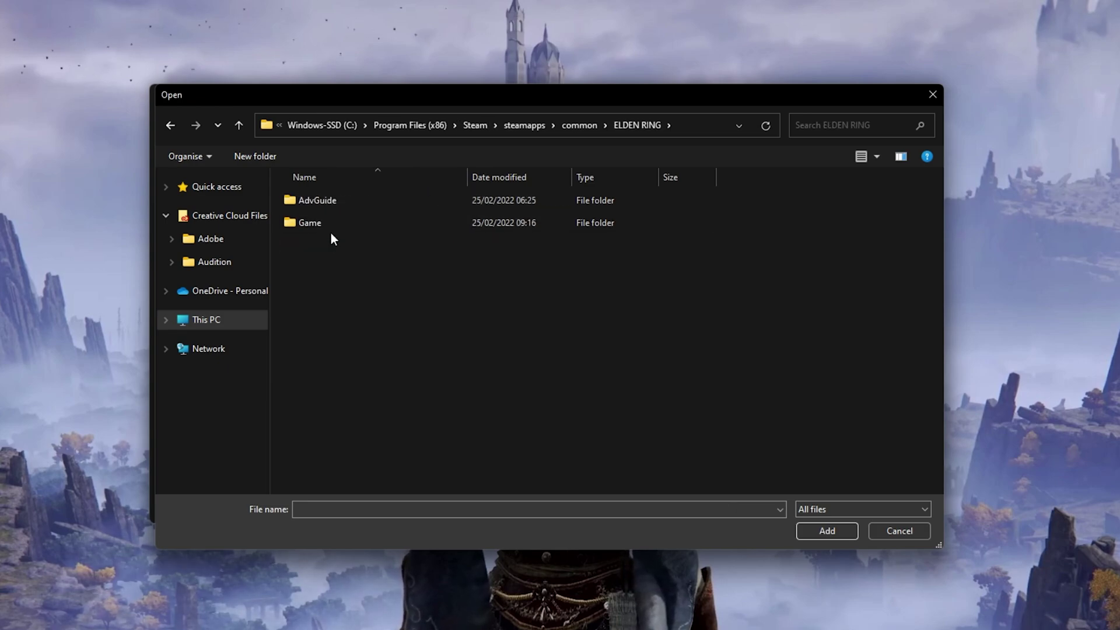
double_click(334, 223)
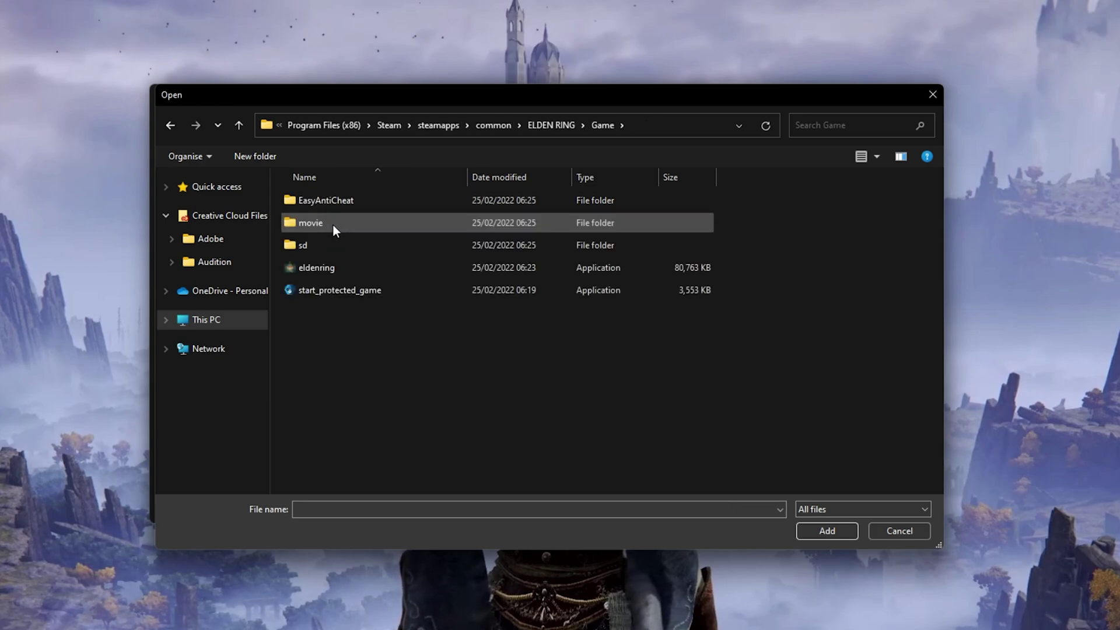
left_click(336, 268)
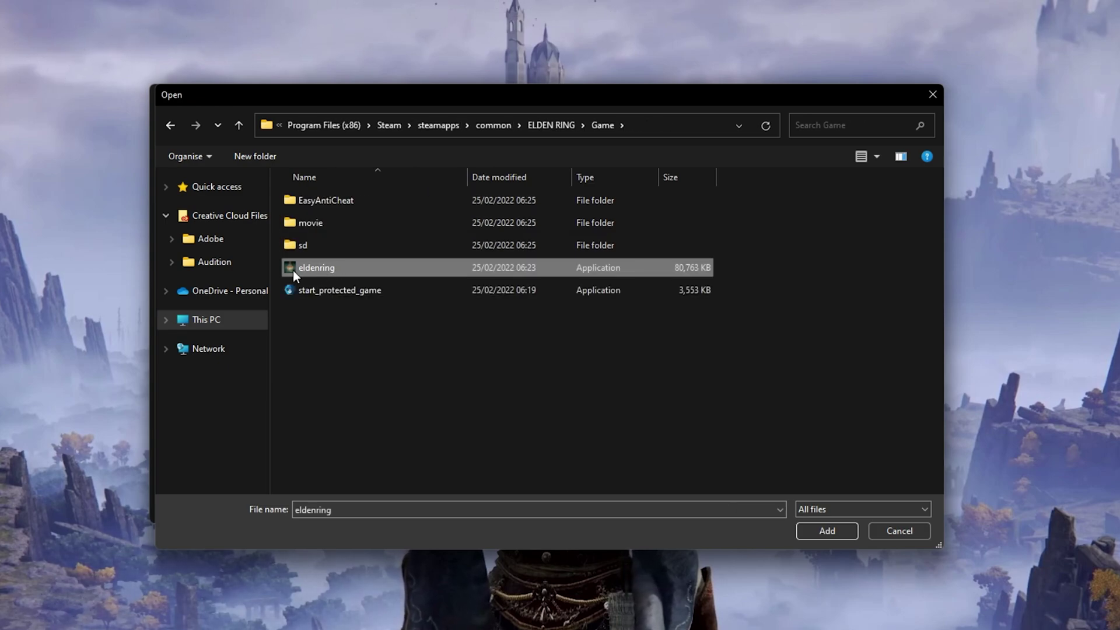
left_click(844, 529)
Set ELDEN RING's graphics preference to High performance and save it
scroll(752, 388, "down", 3)
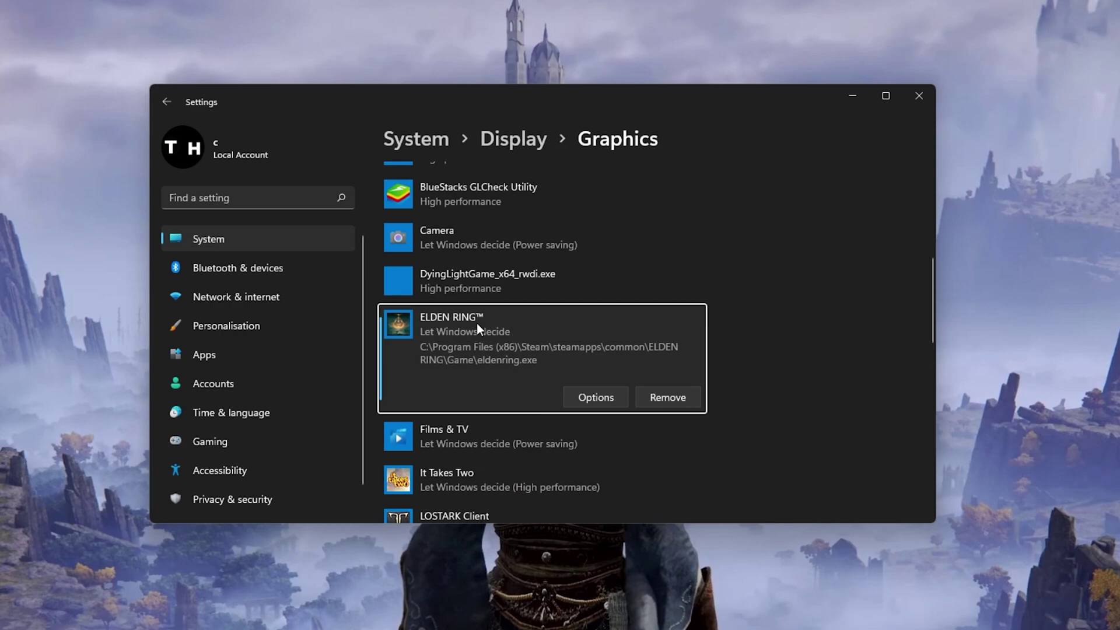
left_click(584, 396)
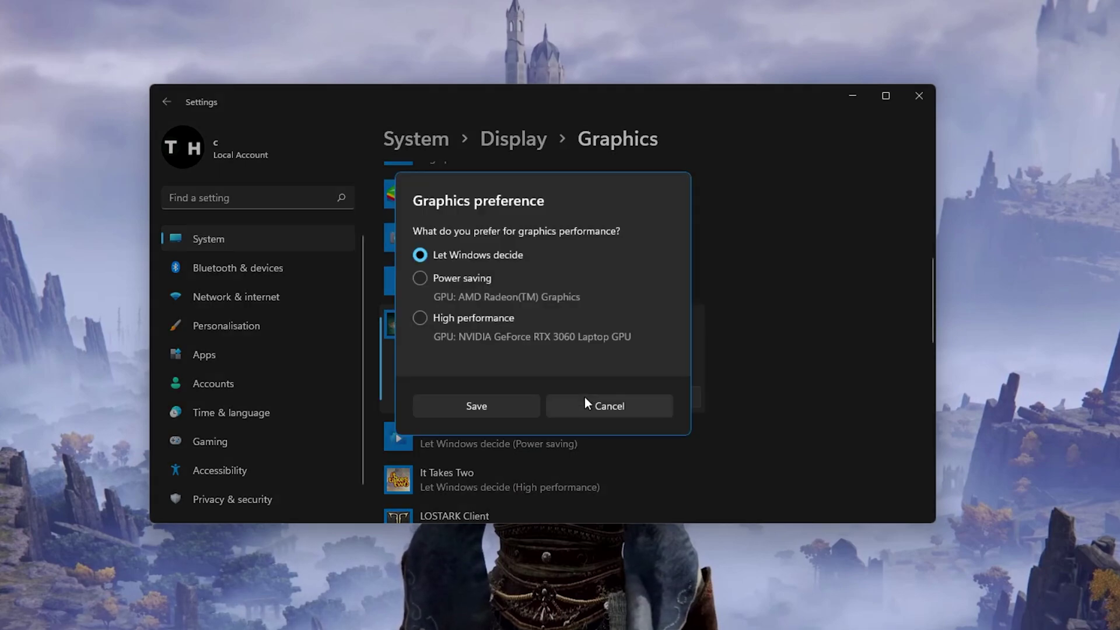
left_click(426, 319)
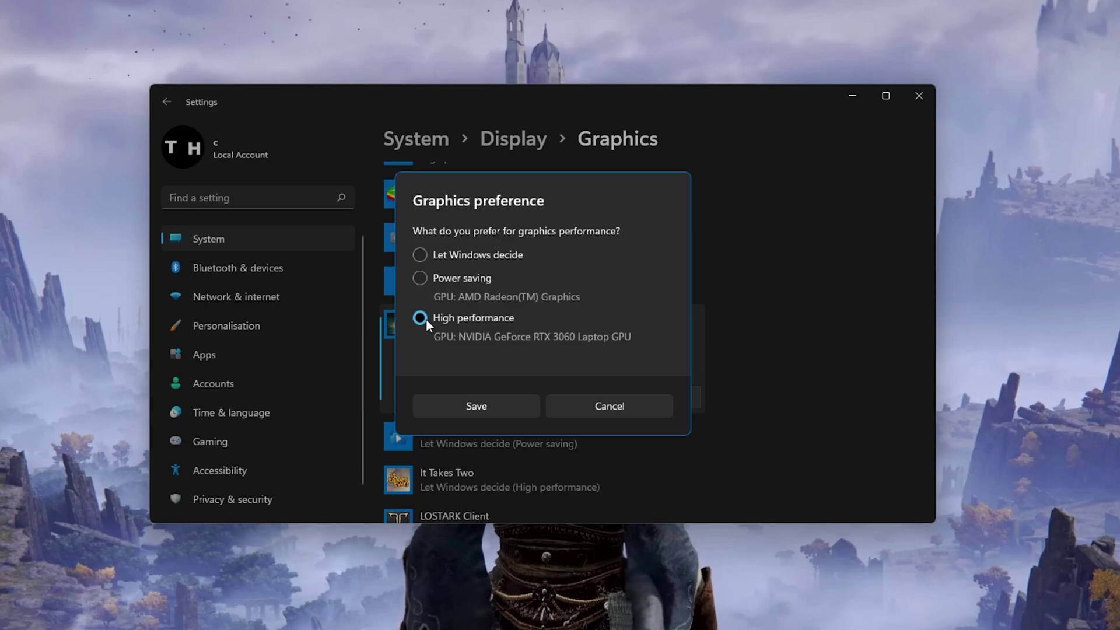
left_click(459, 406)
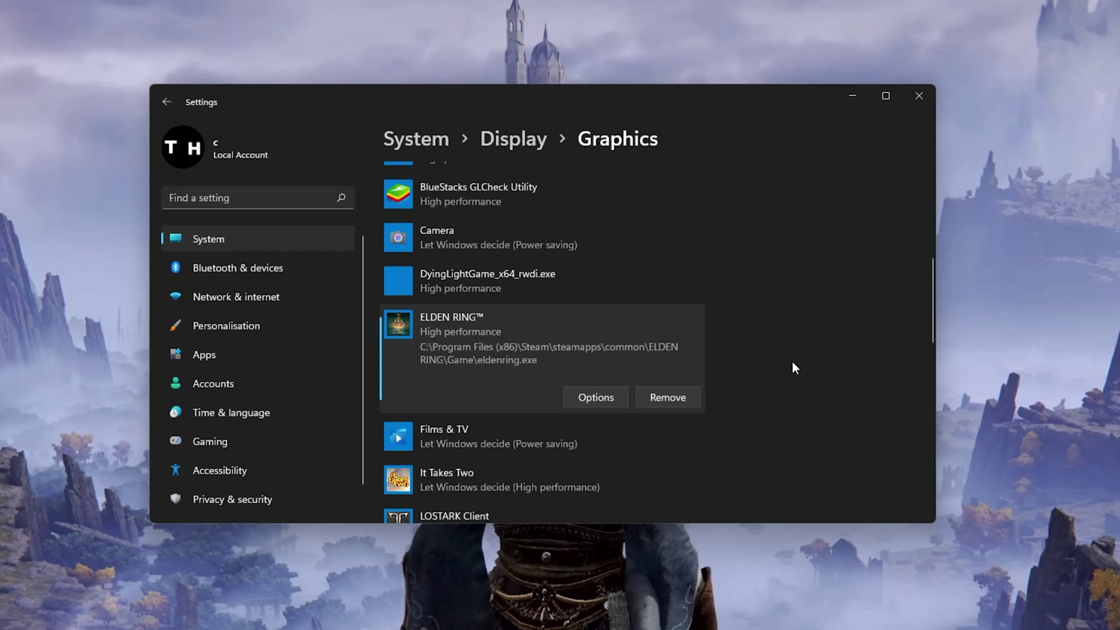
Search the settings for "update", open Windows Update and check for updates
left_click(280, 199)
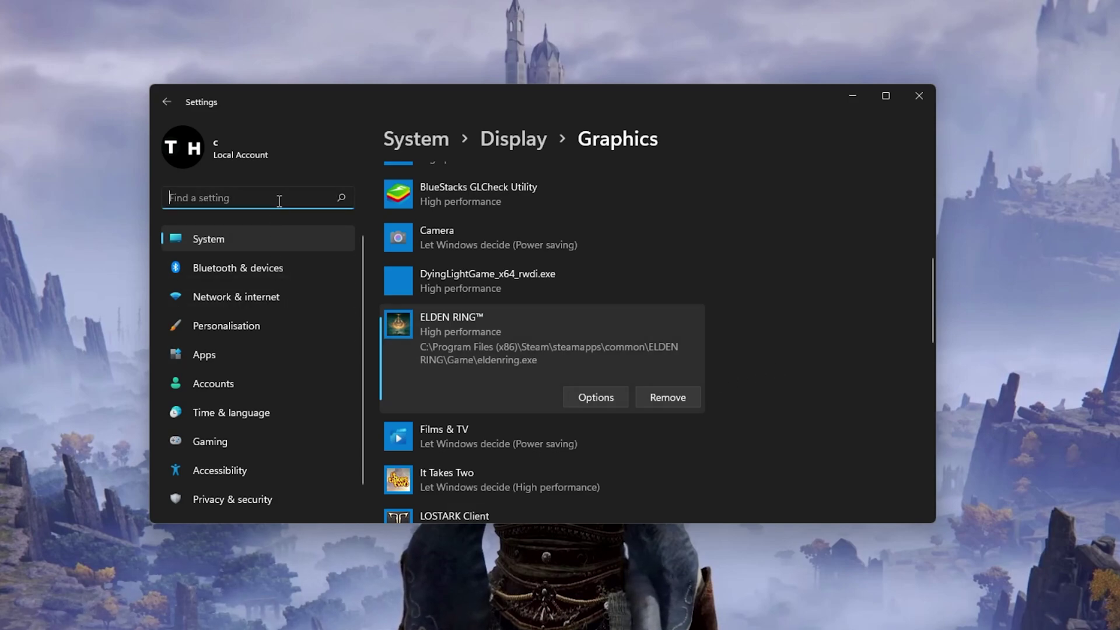
type("update")
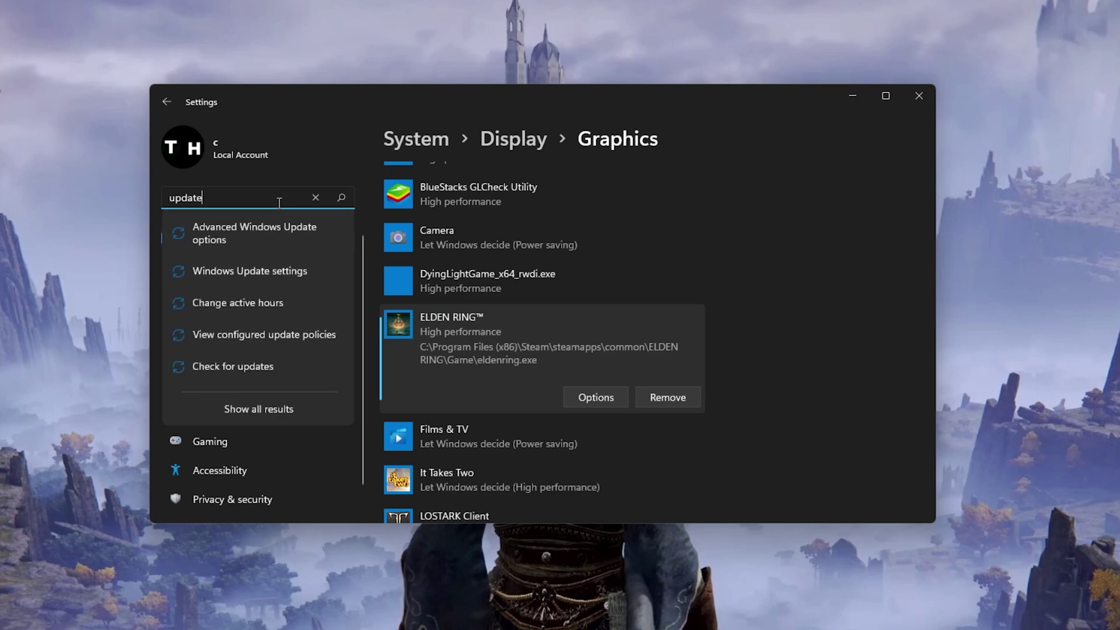
left_click(235, 358)
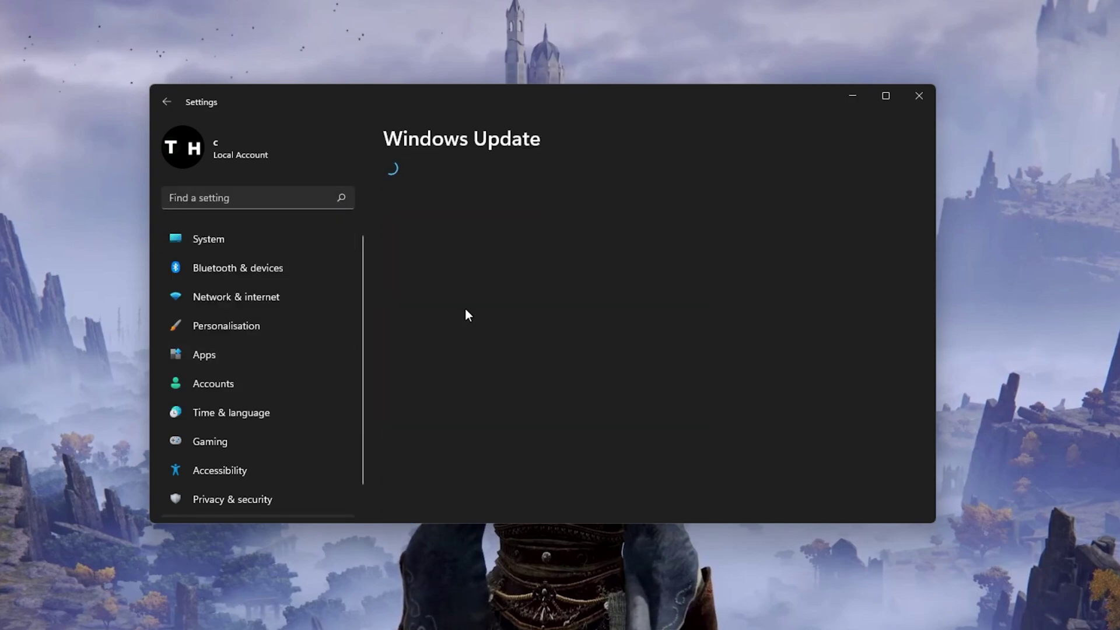
left_click(850, 206)
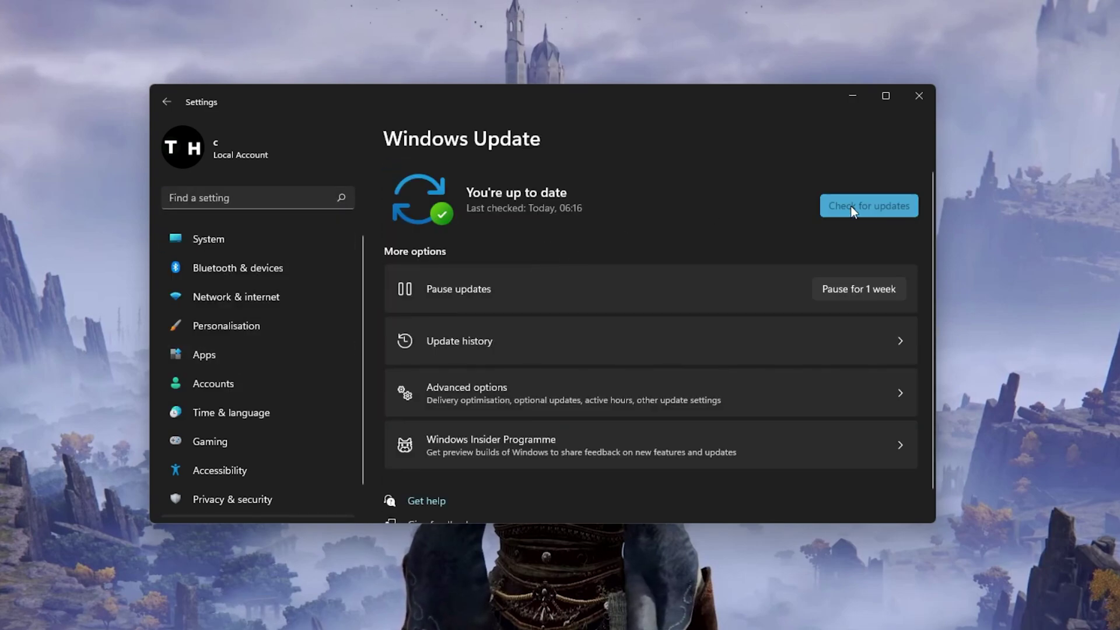